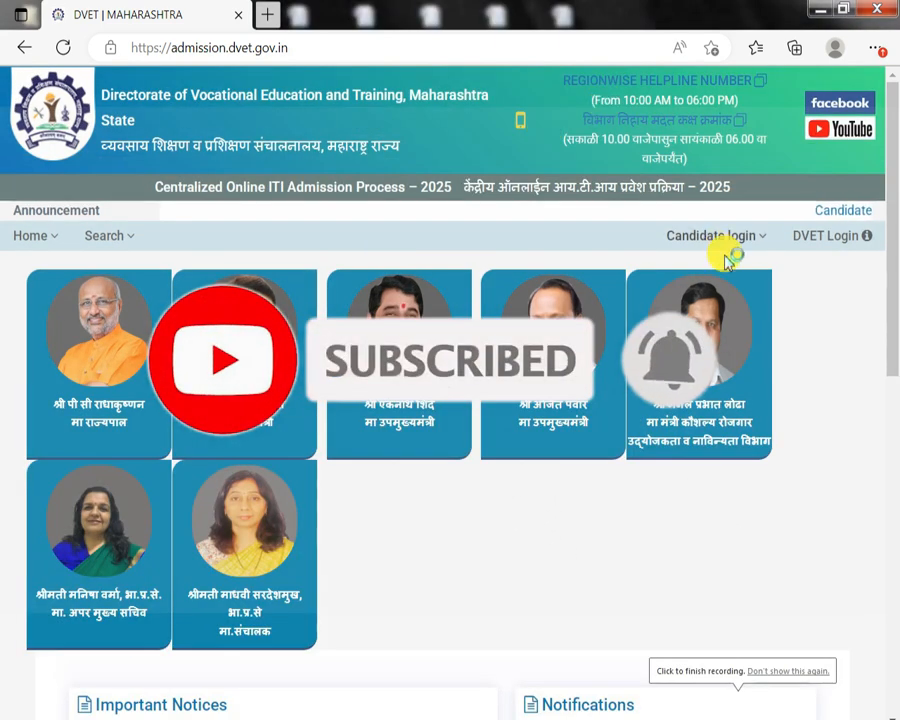
Open the login page for registered candidates.
left_click(747, 236)
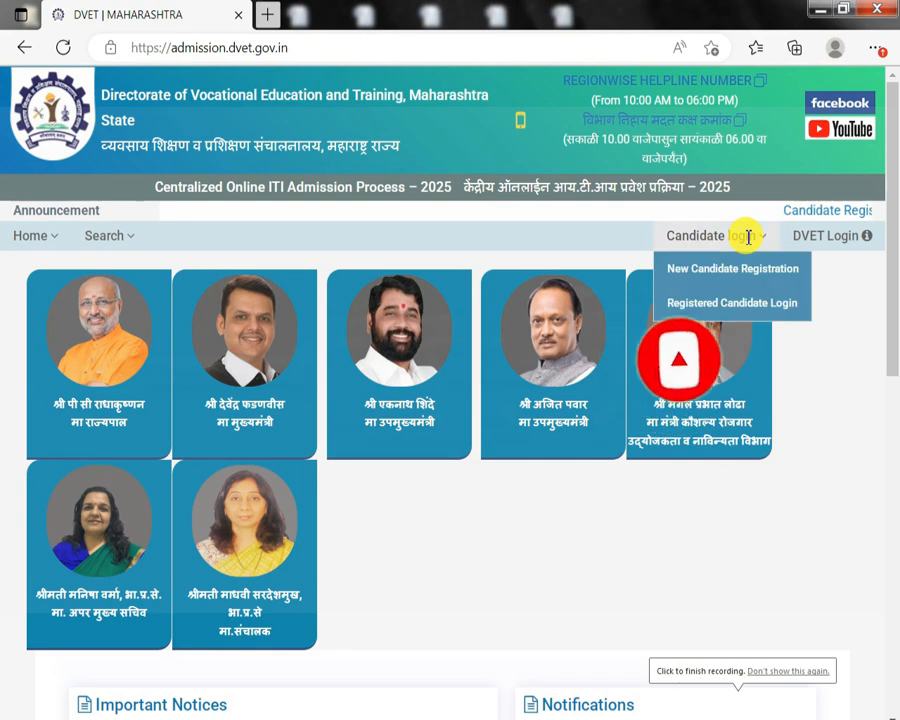
left_click(733, 302)
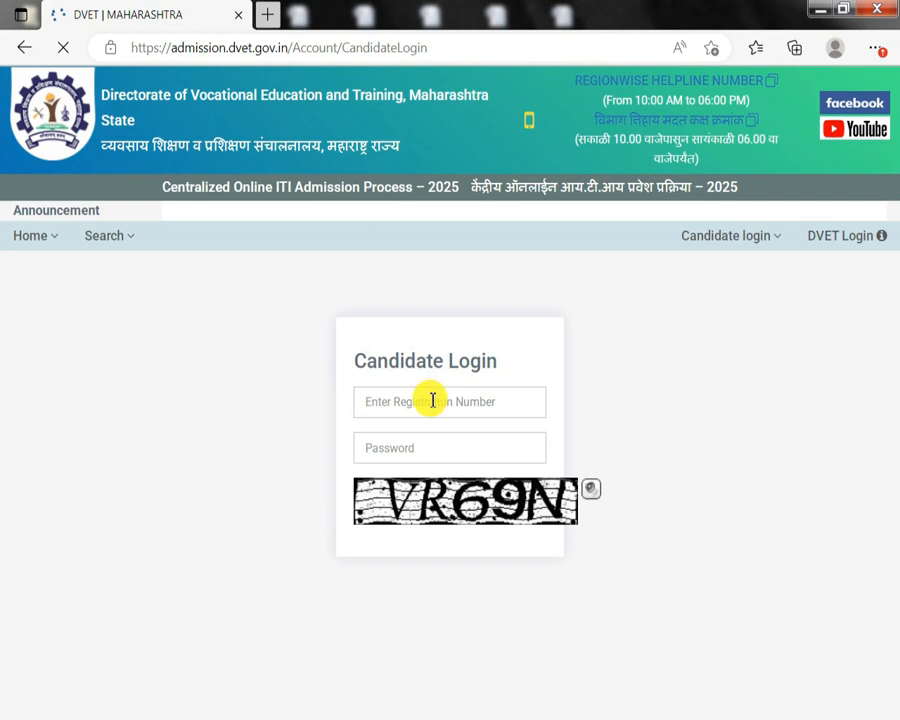
scroll(378, 400, "down", 1)
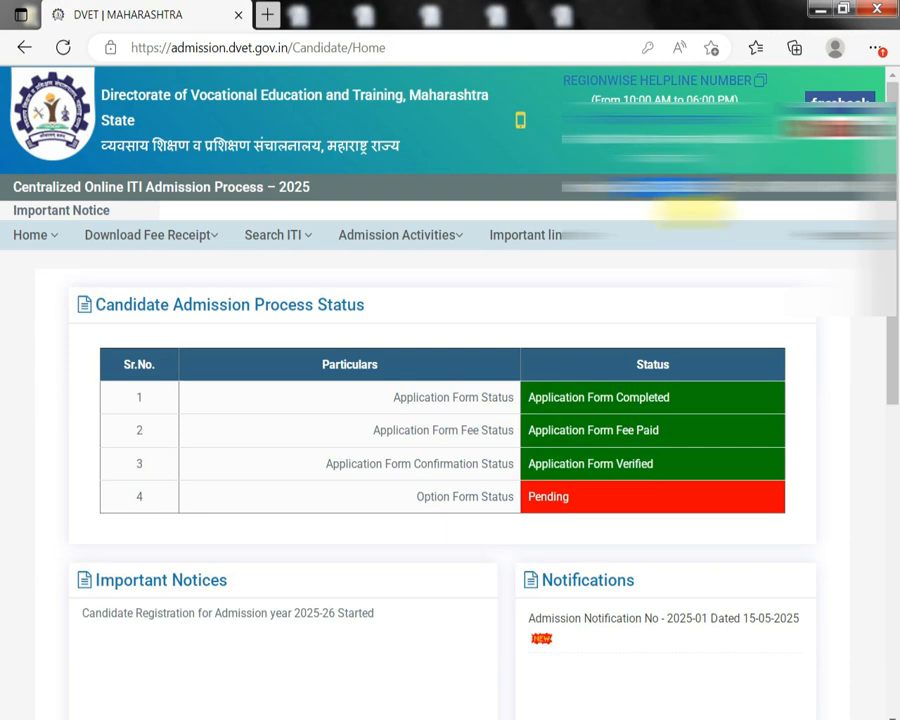
Review the application form, fee, confirmation and option form statuses in the Candidate Admission Process Status table.
left_click_drag(446, 401, 523, 395)
left_click_drag(404, 430, 453, 428)
left_click_drag(376, 460, 506, 461)
left_click_drag(416, 497, 552, 500)
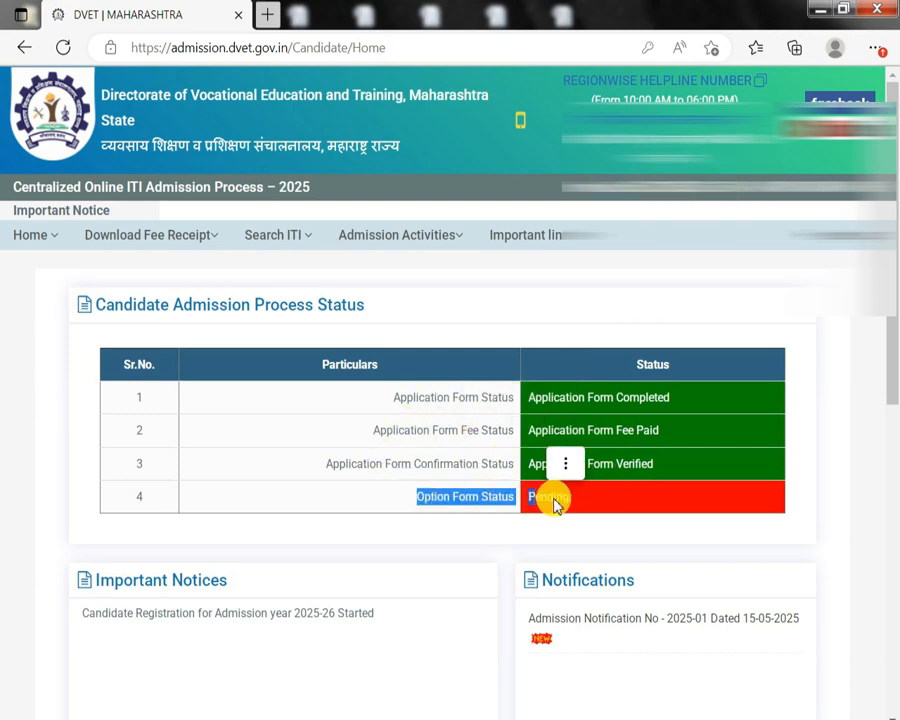
left_click(552, 500)
double_click(552, 500)
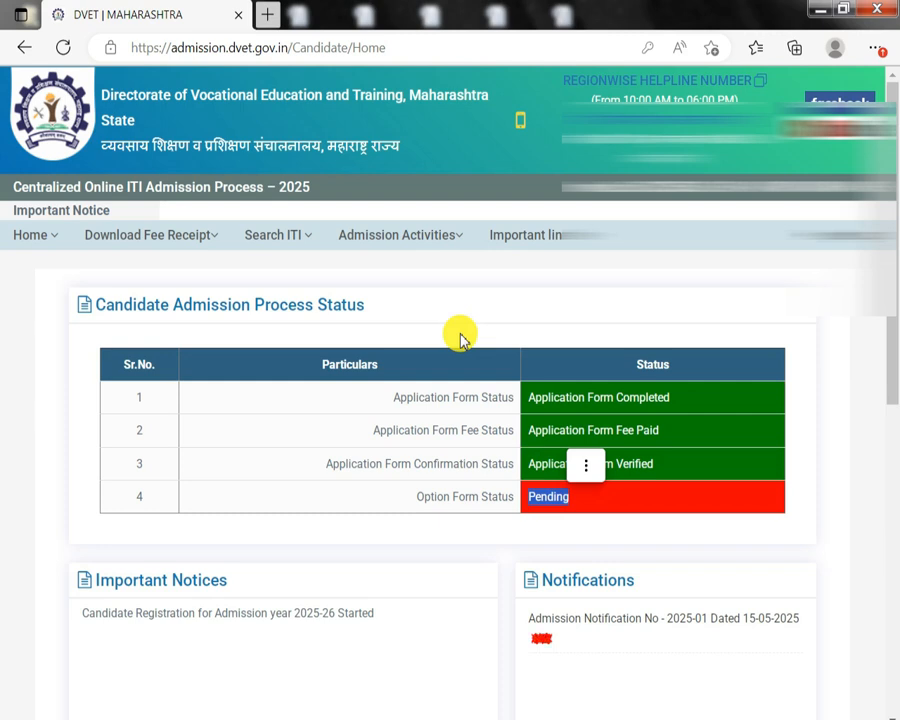
Open the Submit/Change Options/Preferences page, read the notices on IMC and Dual Training System trades, and acknowledge them.
mouse_move(398, 235)
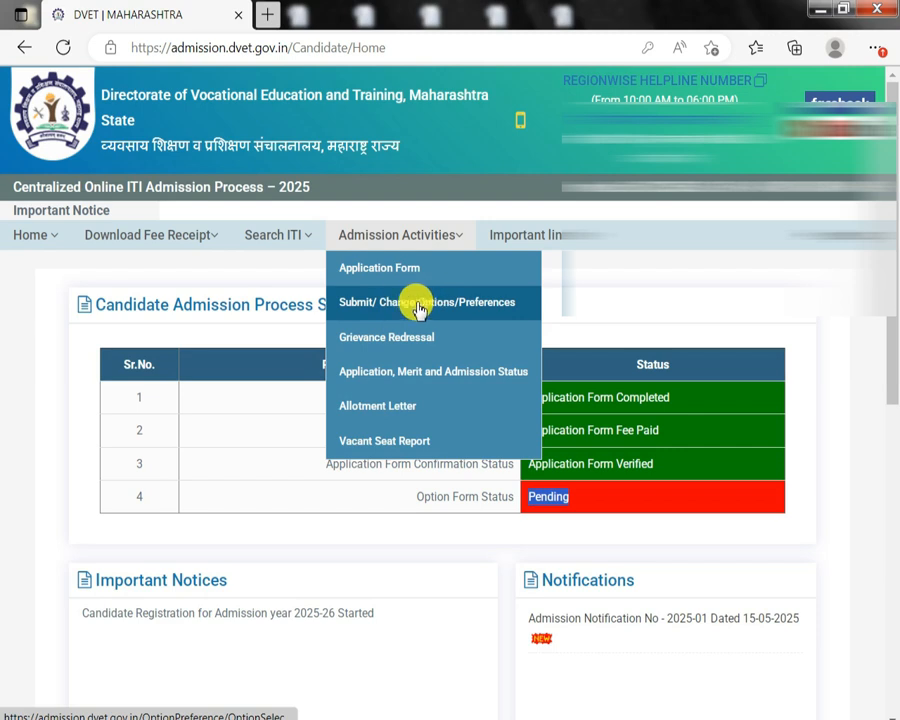
left_click(417, 302)
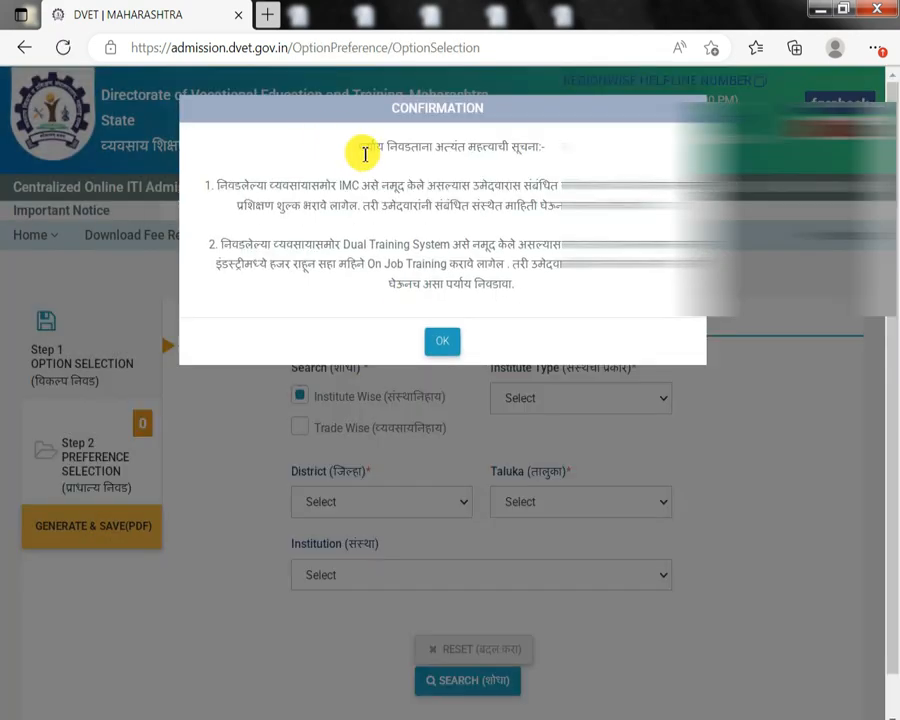
left_click_drag(365, 153, 546, 151)
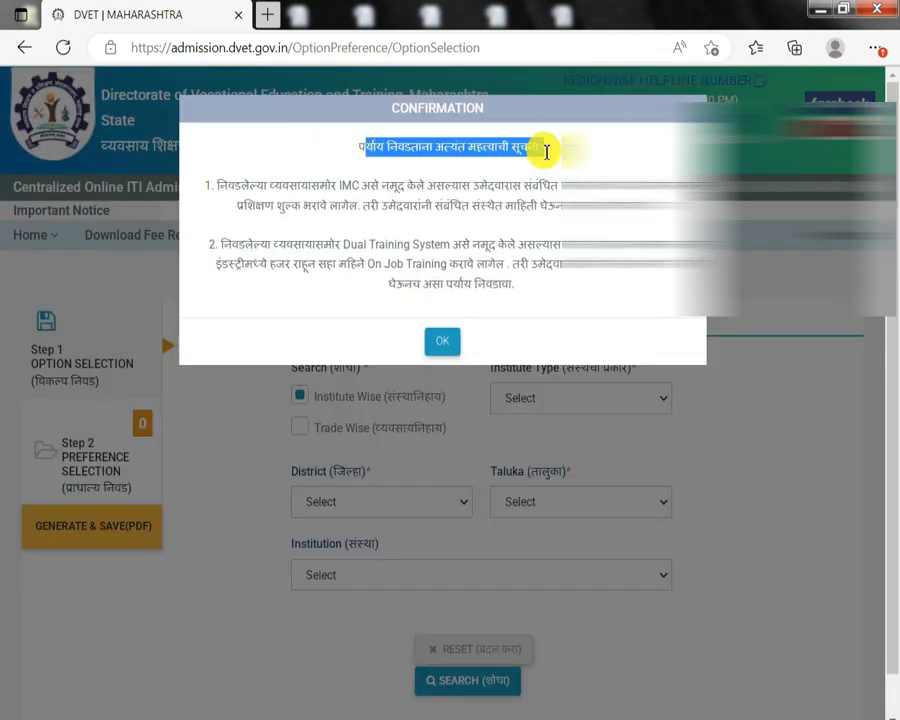
left_click_drag(216, 185, 548, 214)
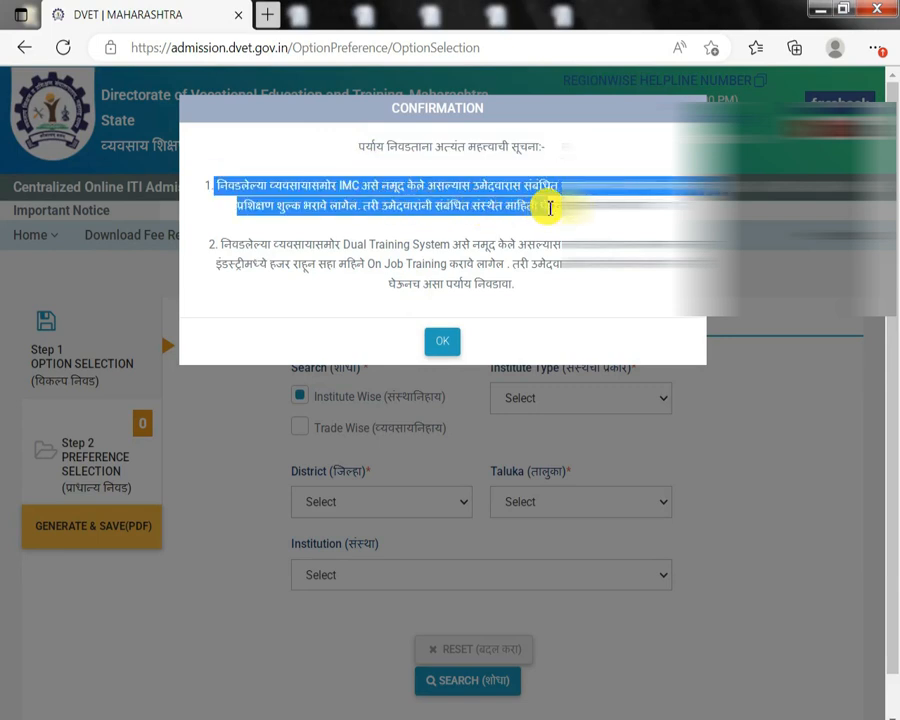
left_click_drag(208, 243, 386, 279)
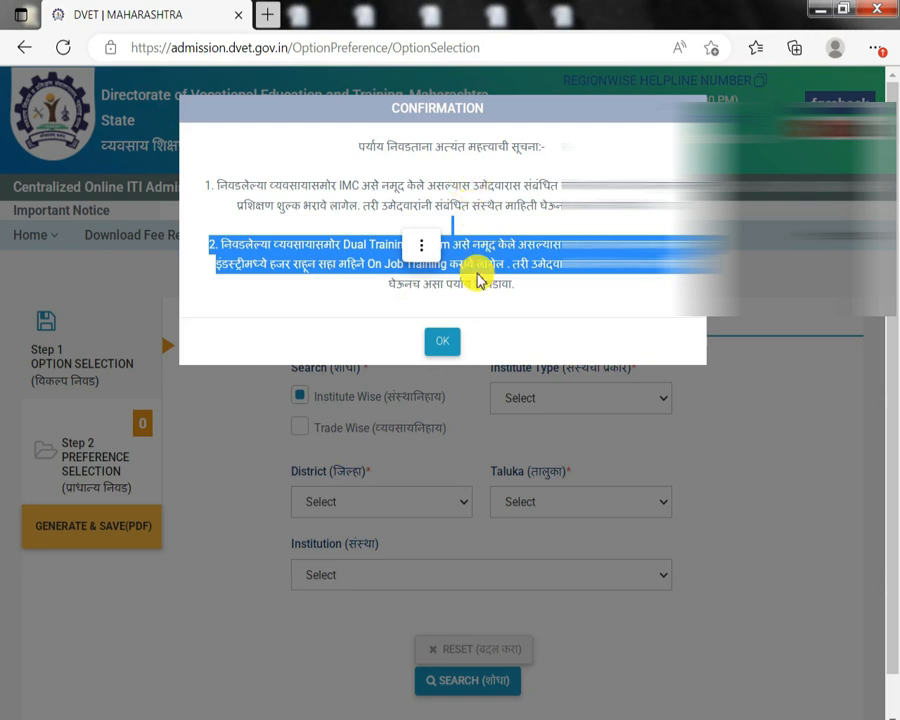
left_click(448, 343)
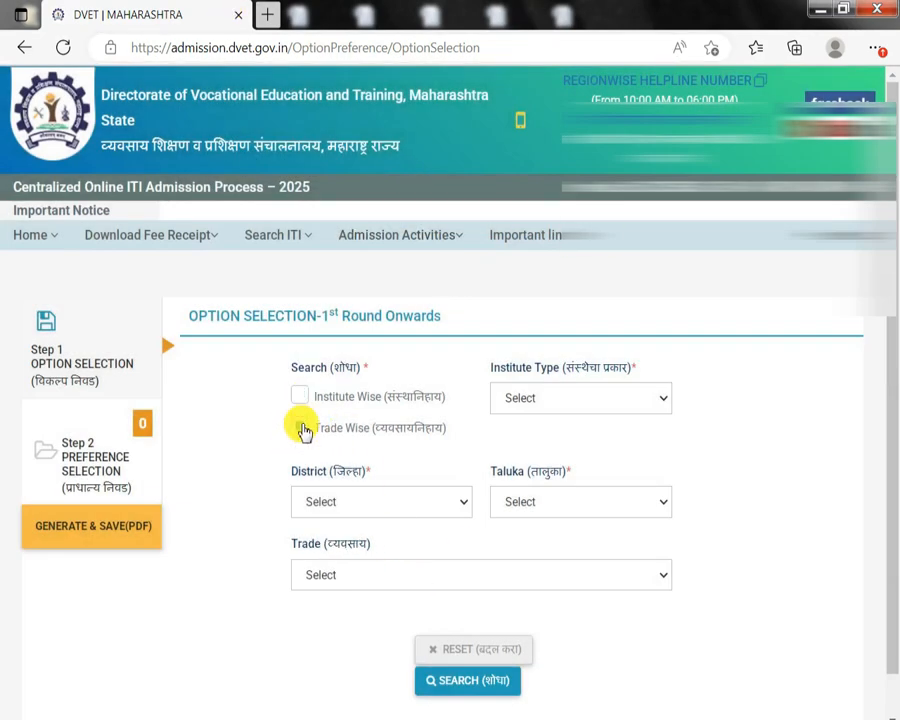
left_click(301, 427)
left_click(543, 400)
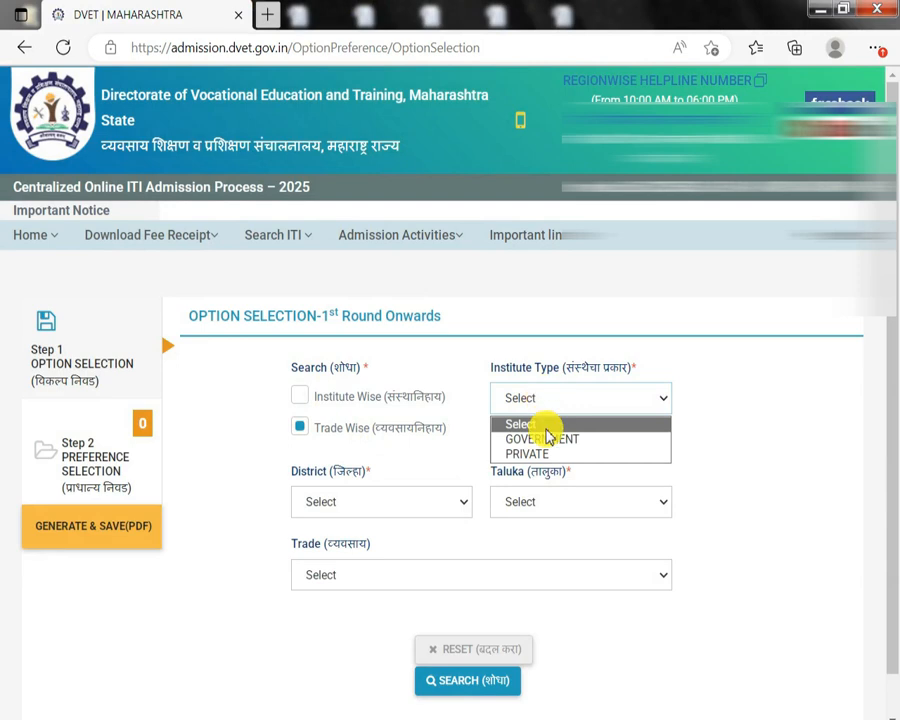
left_click(302, 398)
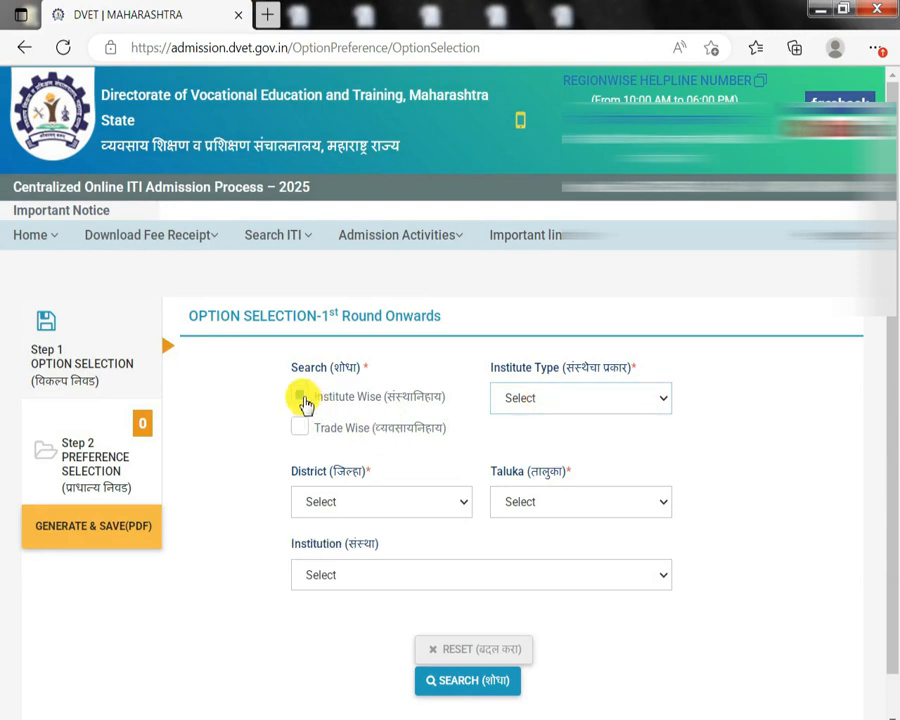
Set the institute type to GOVERNMENT and the district to Sangli for the option search.
left_click(526, 400)
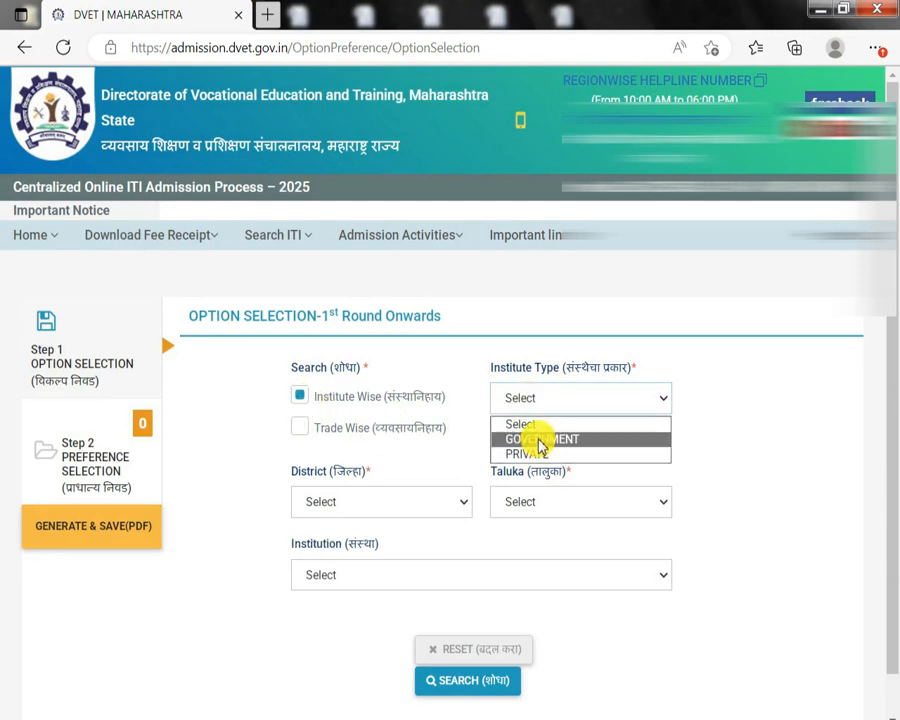
left_click(540, 440)
left_click(350, 506)
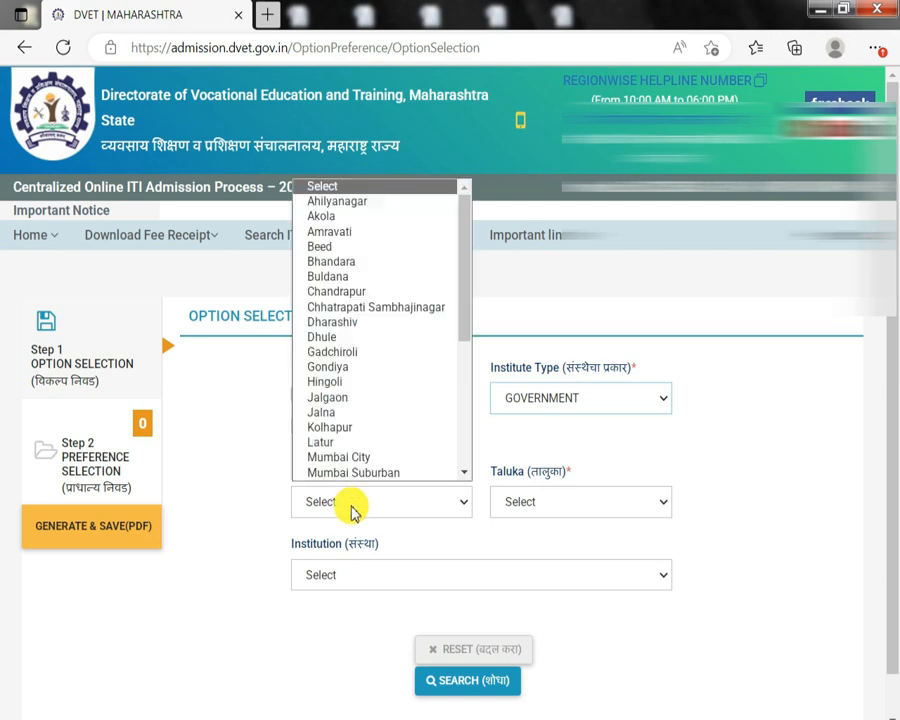
scroll(350, 325, "down", 5)
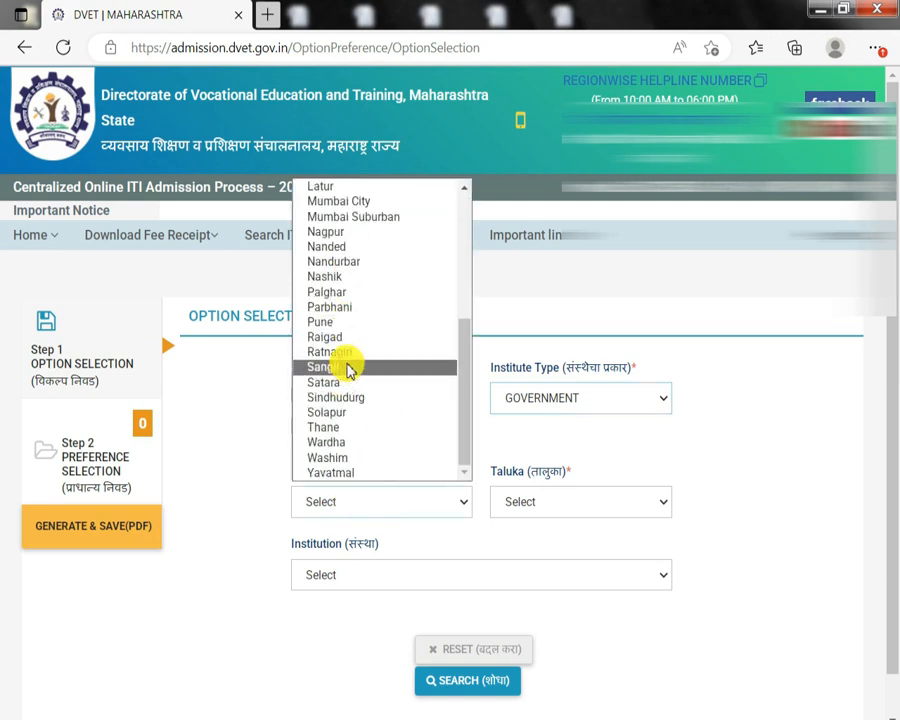
left_click(348, 369)
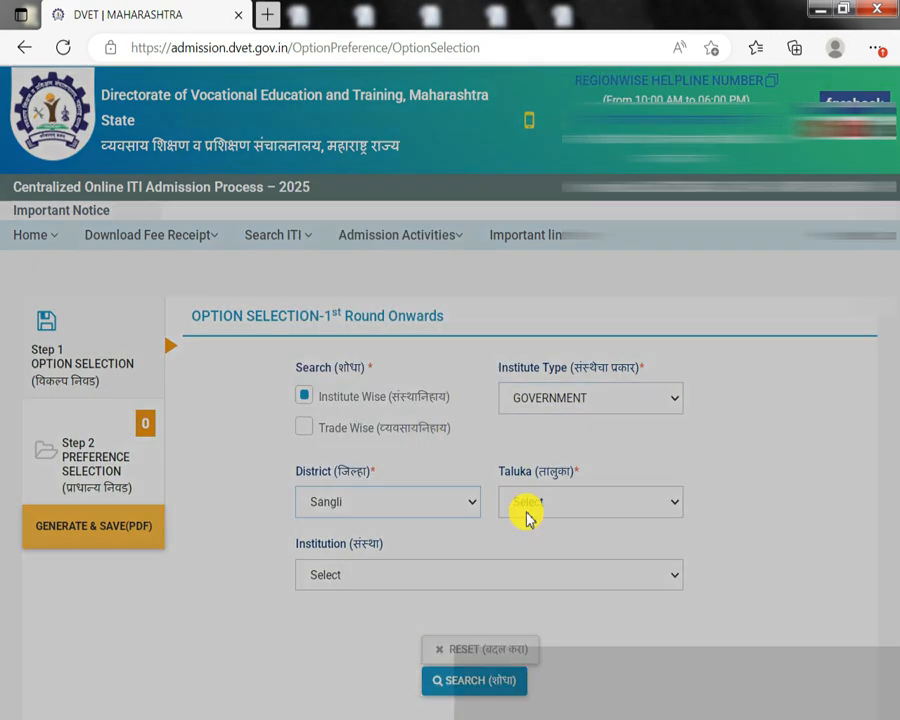
Set the taluka to Shirala for the option search.
left_click(526, 513)
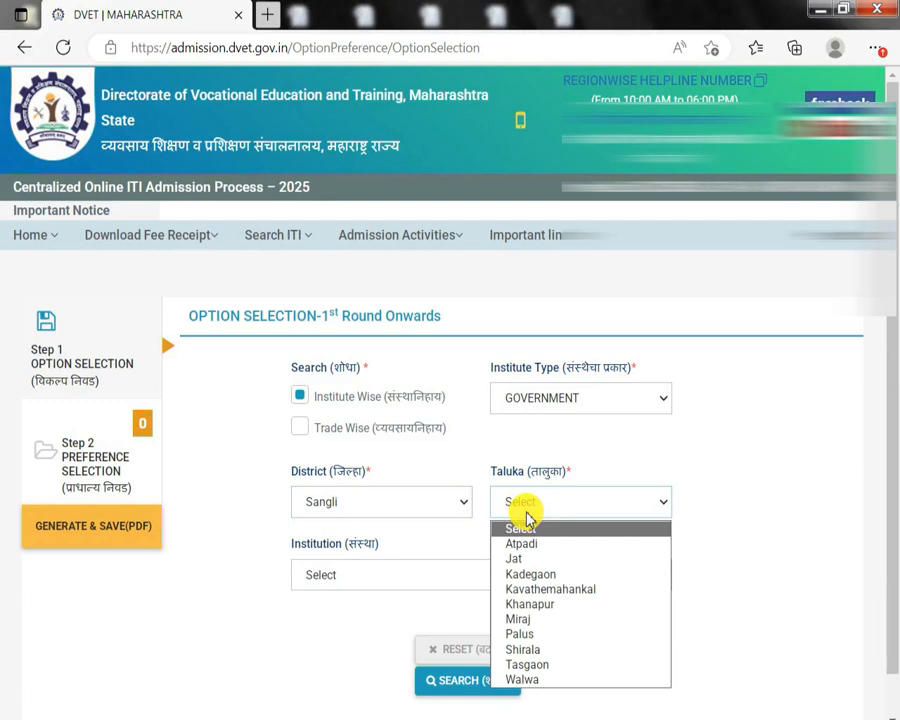
left_click(527, 513)
left_click(406, 576)
left_click(406, 576)
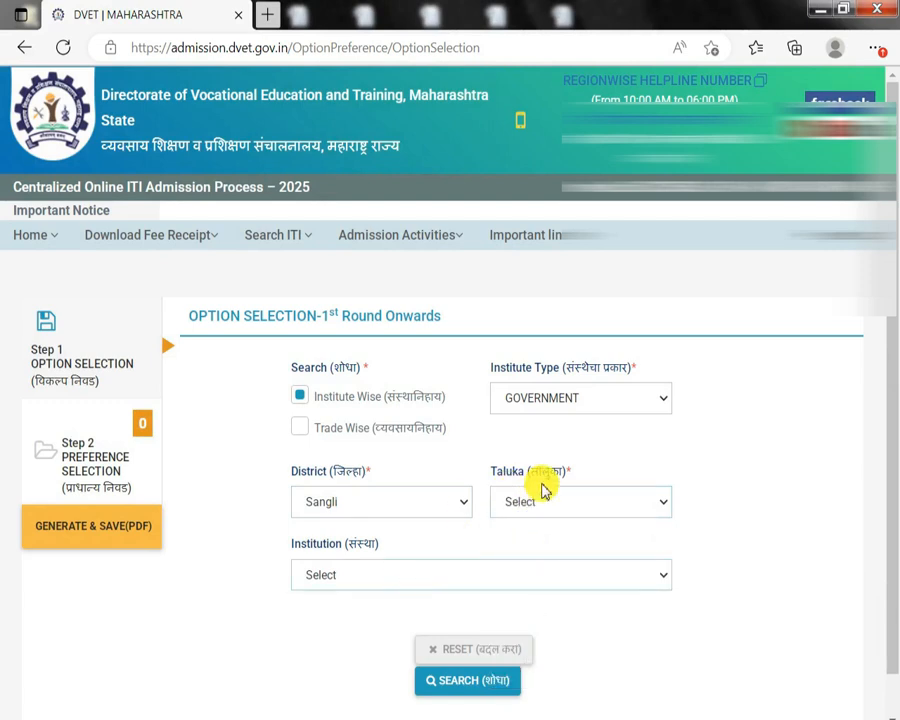
left_click(551, 510)
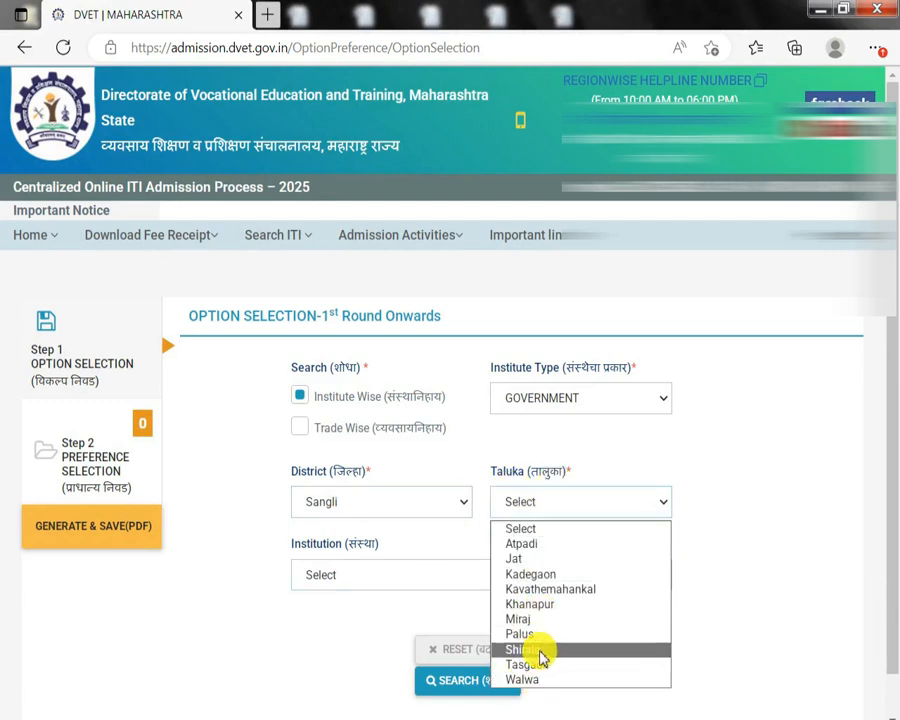
left_click(540, 652)
Choose Government Industrial Training Institute, Shirala as the institution and search for its available courses.
left_click(480, 570)
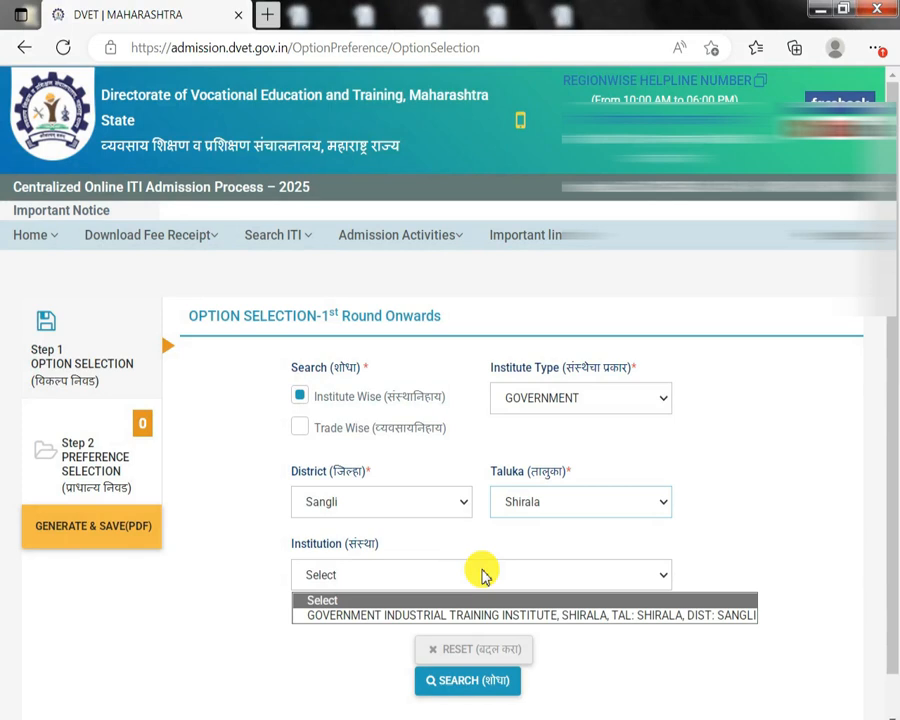
left_click(444, 612)
scroll(452, 600, "down", 1)
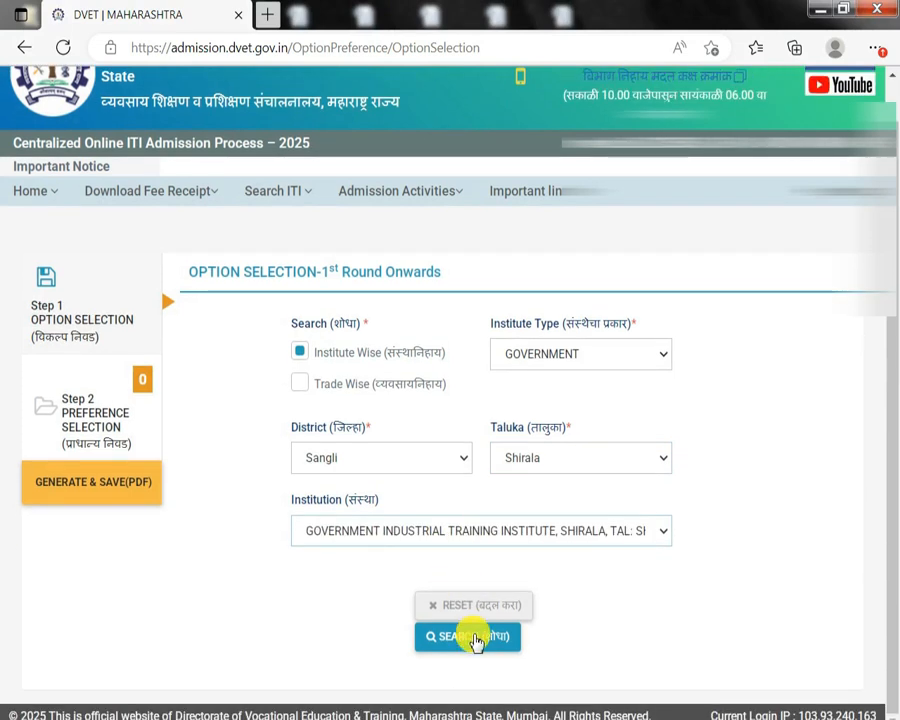
left_click(470, 637)
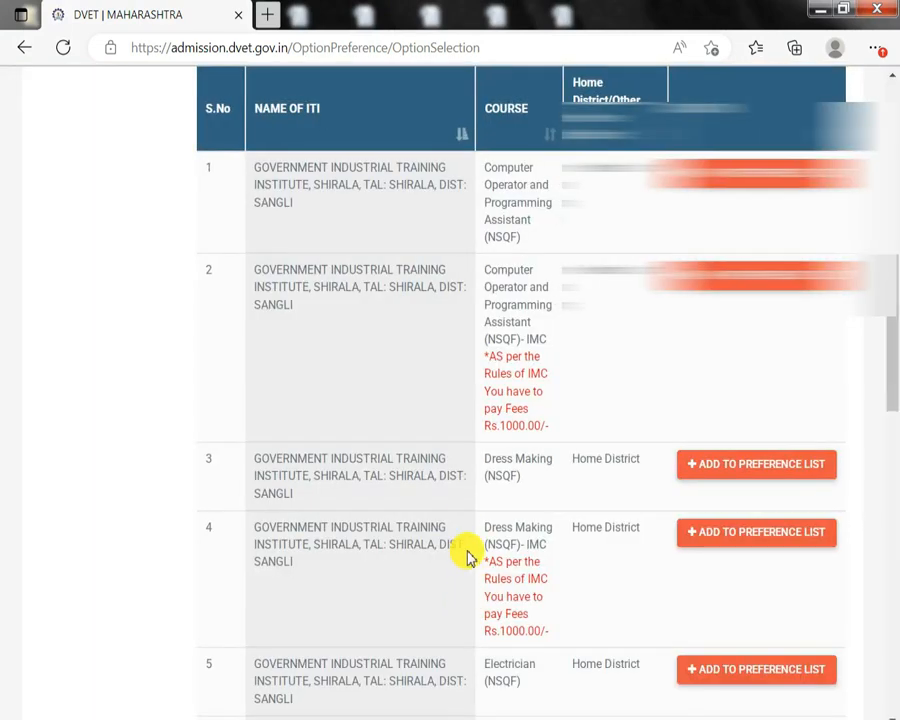
Look through the full list of courses offered by the Shirala institute, from Computer Operator to Wireman.
scroll(440, 364, "down", 10)
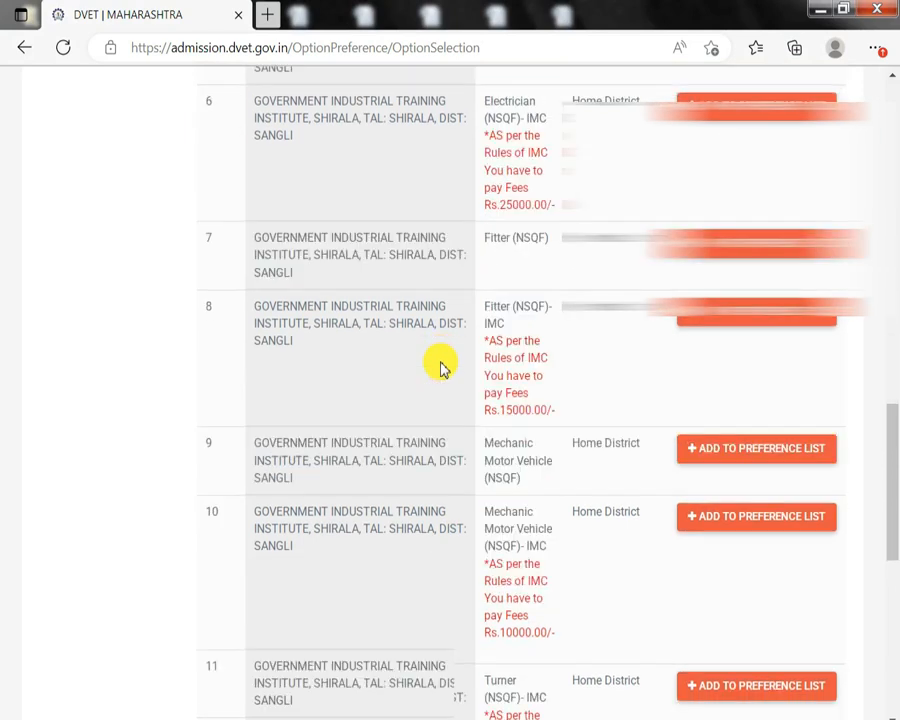
scroll(440, 364, "up", 10)
left_click_drag(276, 188, 436, 202)
left_click_drag(296, 287, 628, 315)
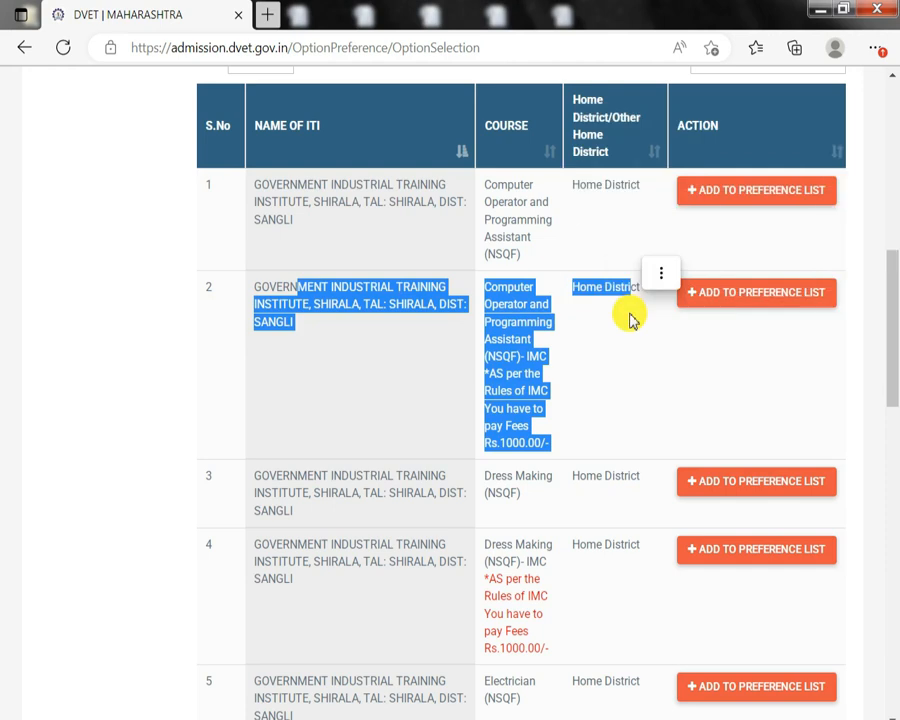
scroll(620, 335, "down", 5)
scroll(610, 356, "down", 7)
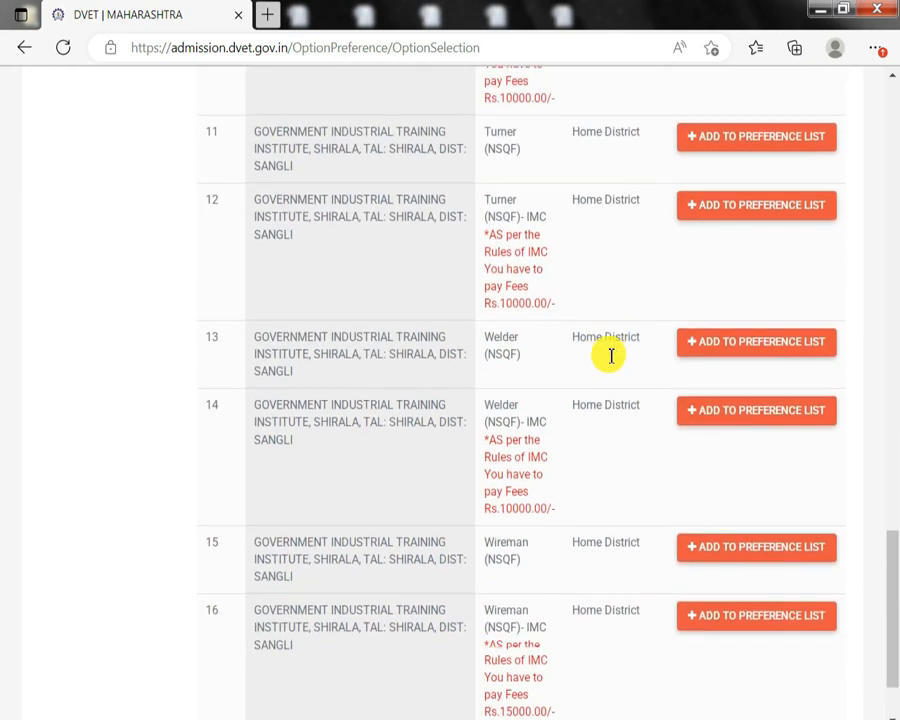
triple_click(505, 440)
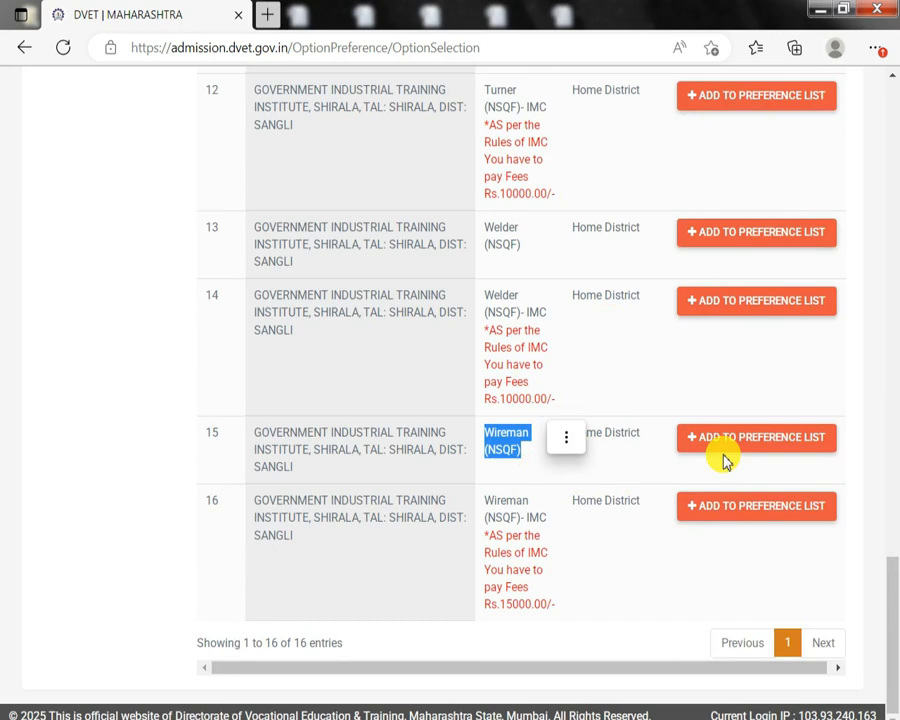
scroll(600, 486, "up", 10)
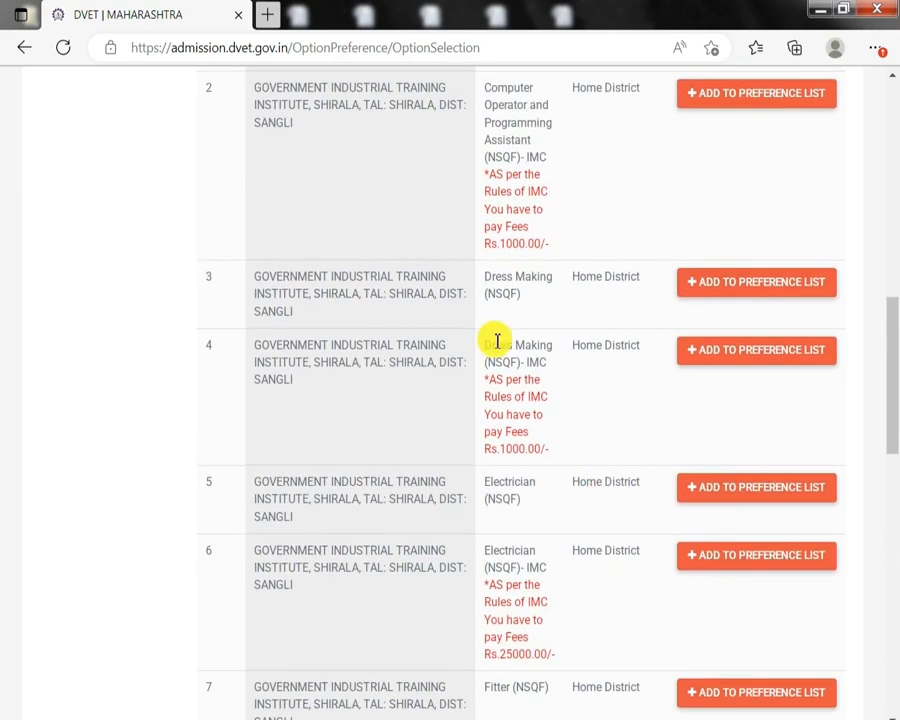
scroll(497, 340, "up", 5)
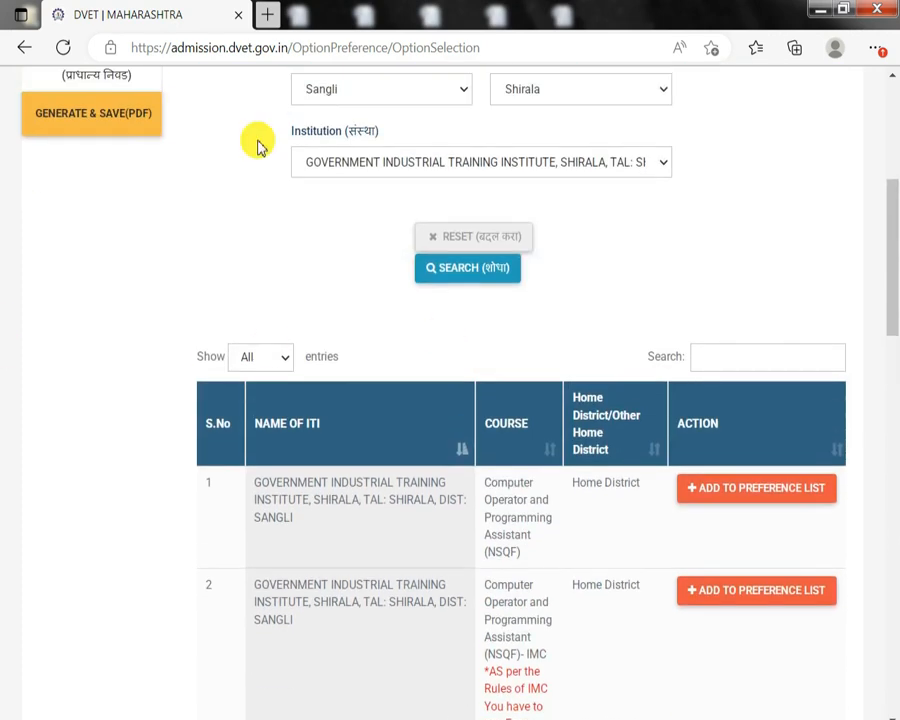
Compare the regular Electrician (NSQF) course with its IMC variant and read the IMC fee note.
scroll(663, 402, "down", 3)
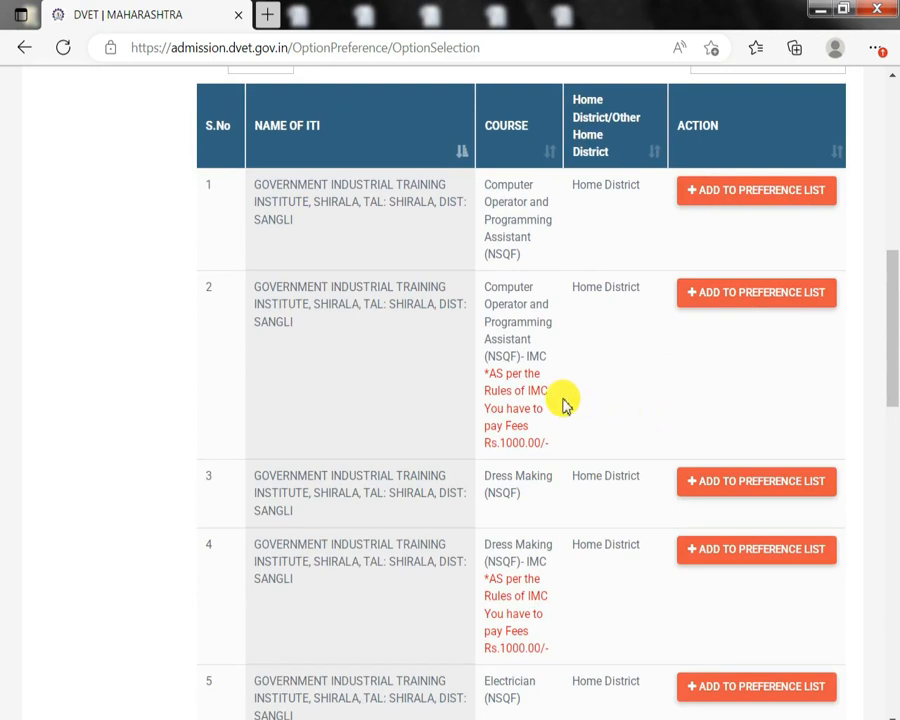
scroll(552, 398, "down", 1)
scroll(552, 390, "down", 2)
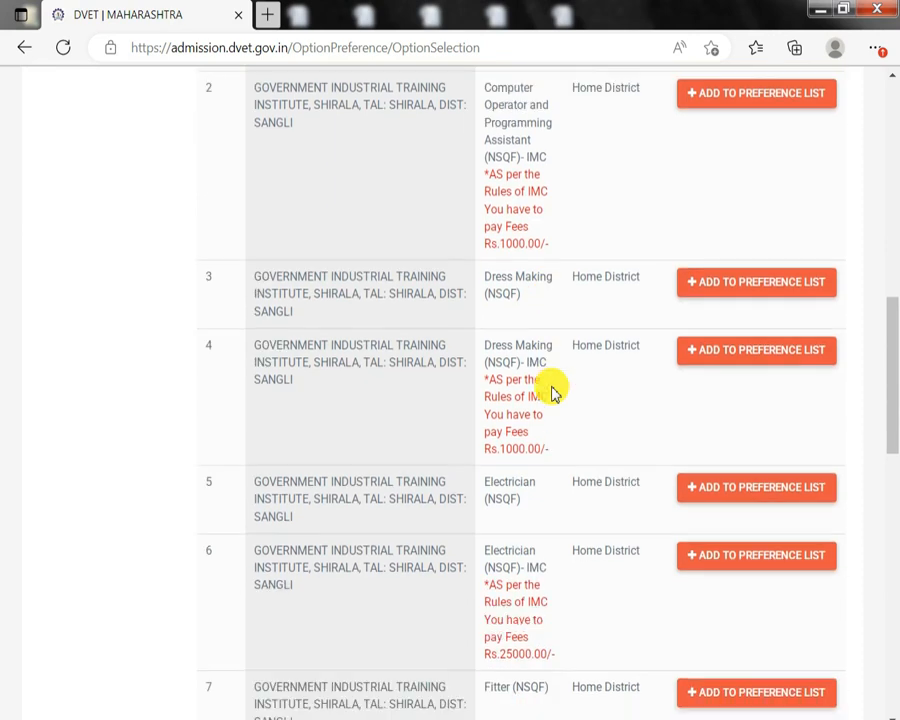
left_click_drag(488, 382, 597, 400)
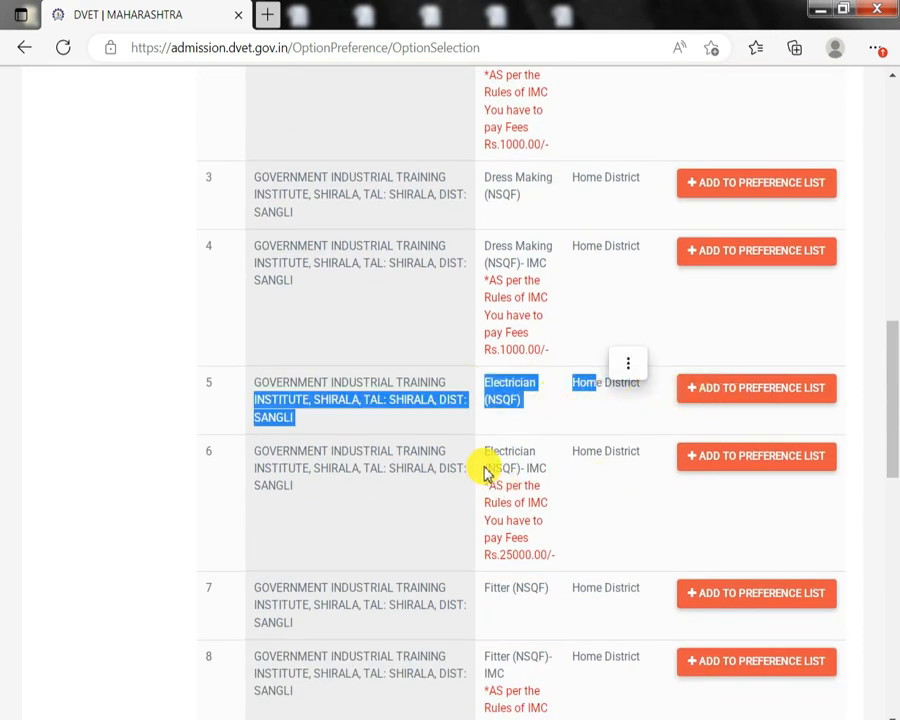
left_click_drag(484, 467, 511, 474)
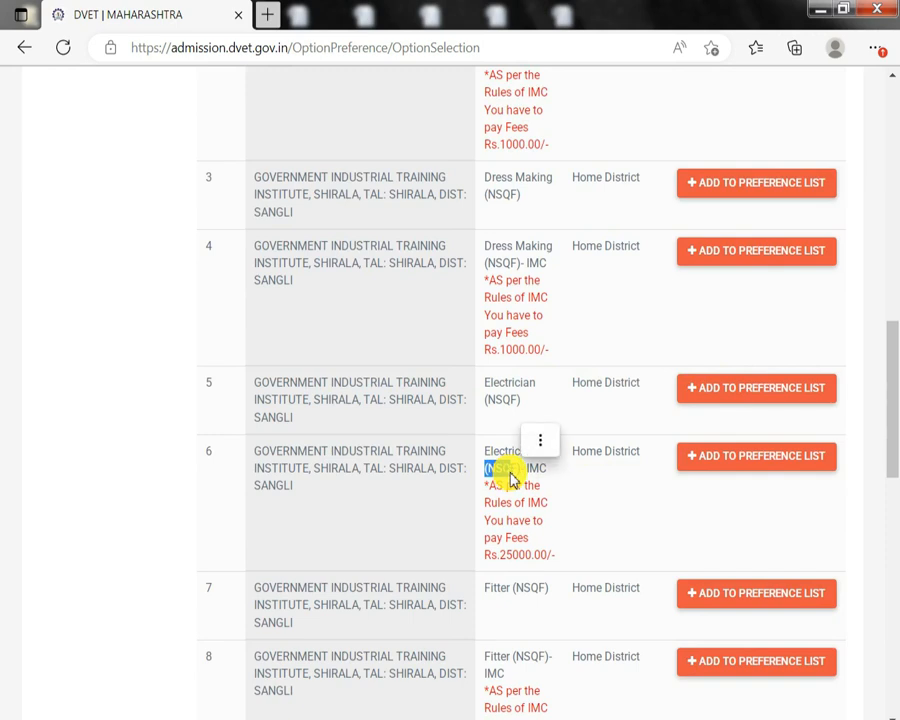
triple_click(512, 476)
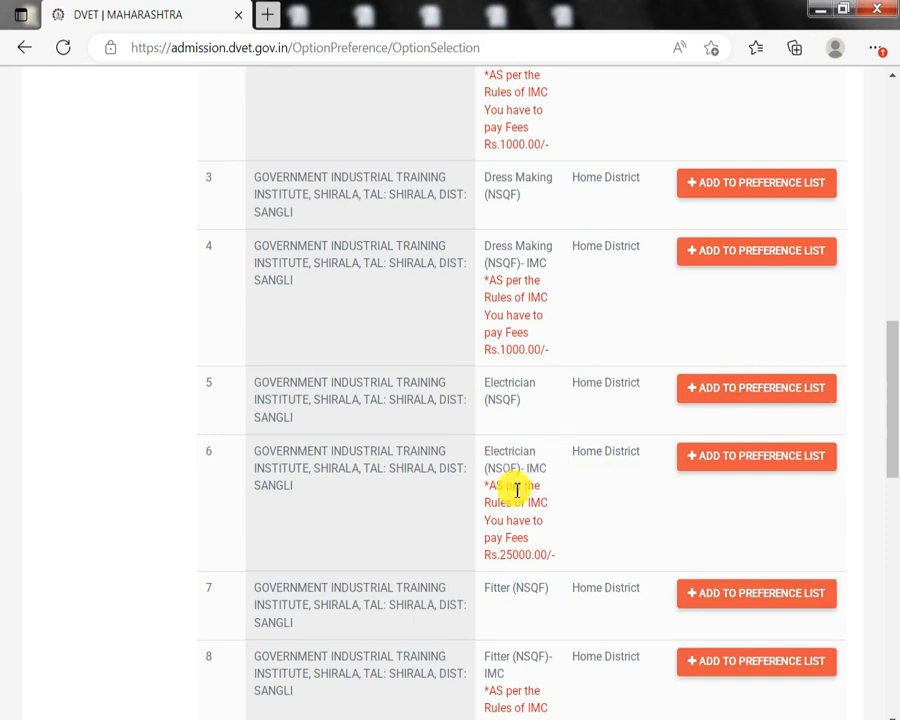
triple_click(516, 489)
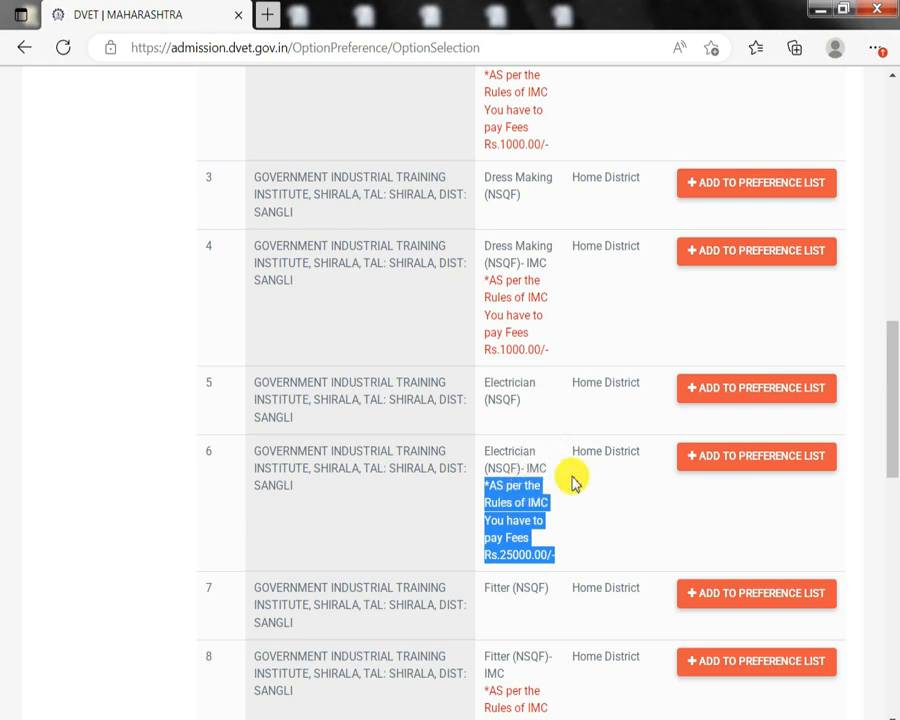
Add the Shirala institute's regular Electrician, Fitter, Turner and Welder (NSQF) courses to the preference list.
left_click(716, 394)
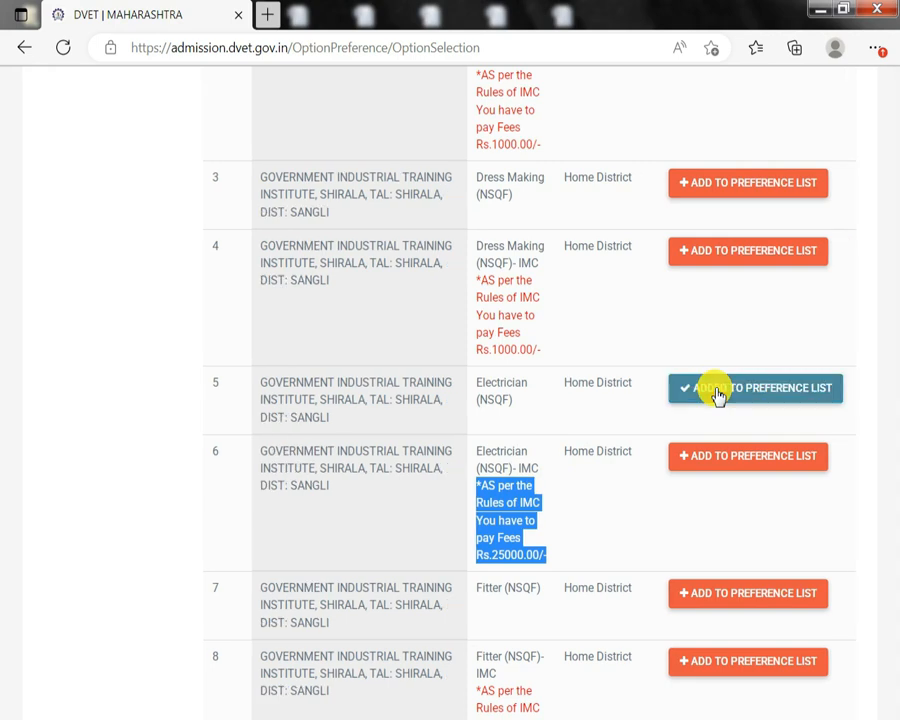
scroll(716, 394, "down", 1)
scroll(716, 397, "down", 5)
left_click(739, 424)
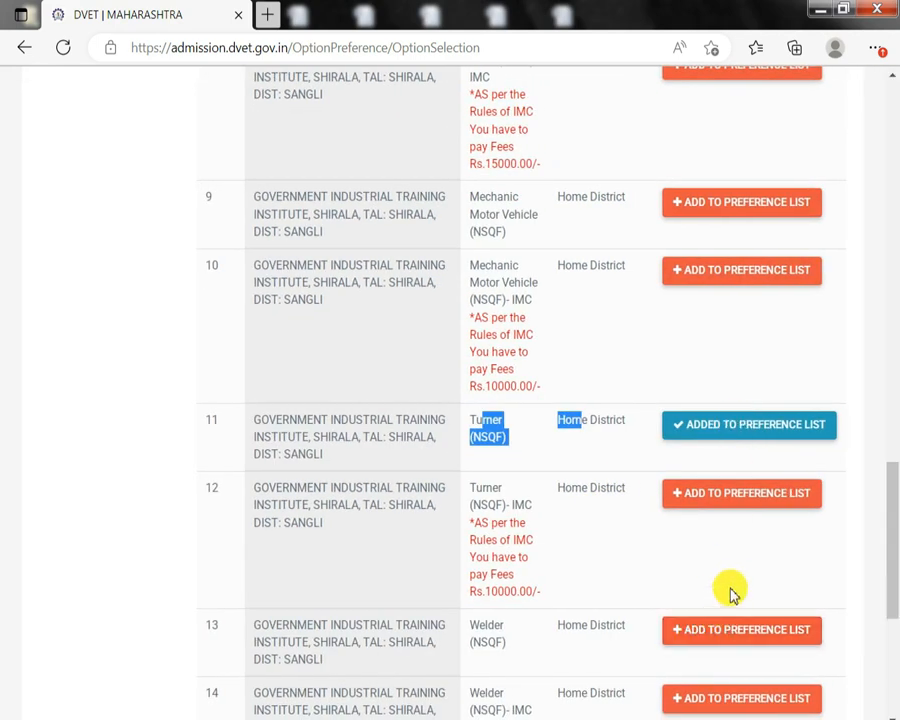
left_click(735, 632)
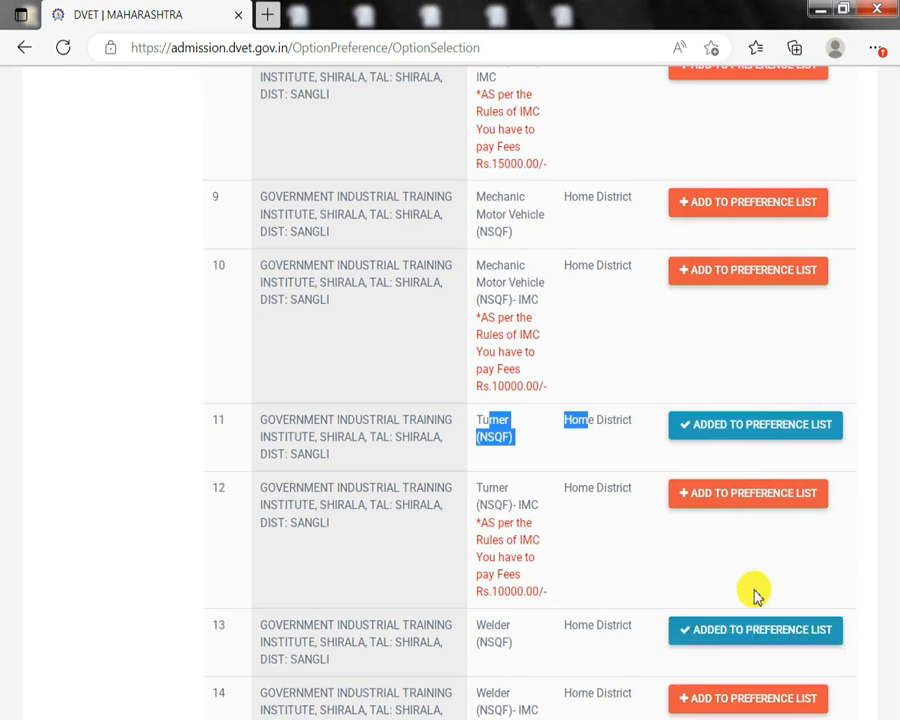
scroll(755, 590, "down", 2)
scroll(755, 590, "down", 2)
scroll(740, 465, "up", 10)
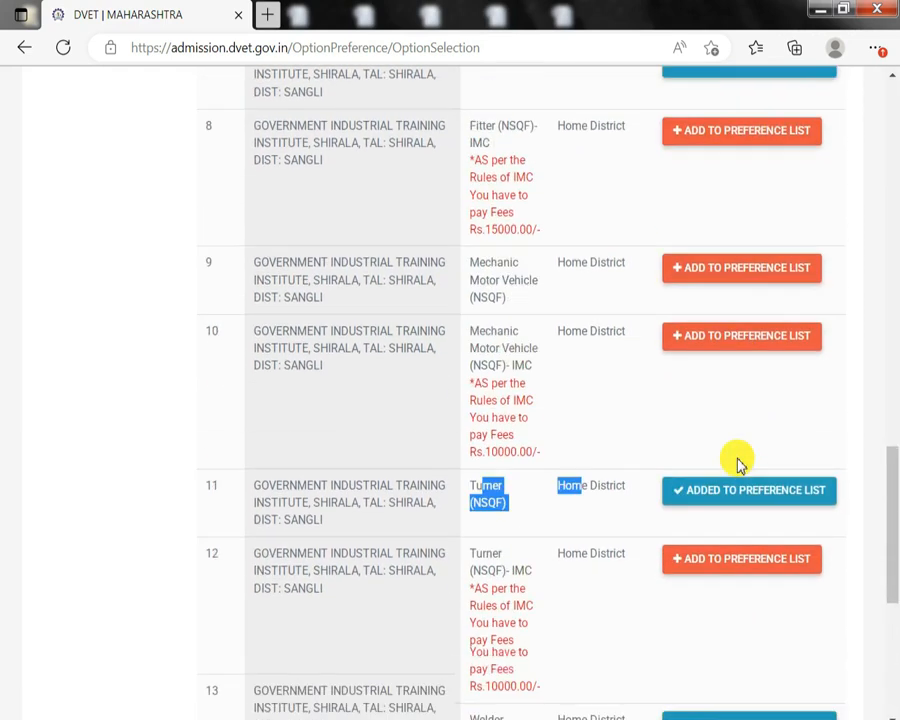
scroll(738, 465, "down", 10)
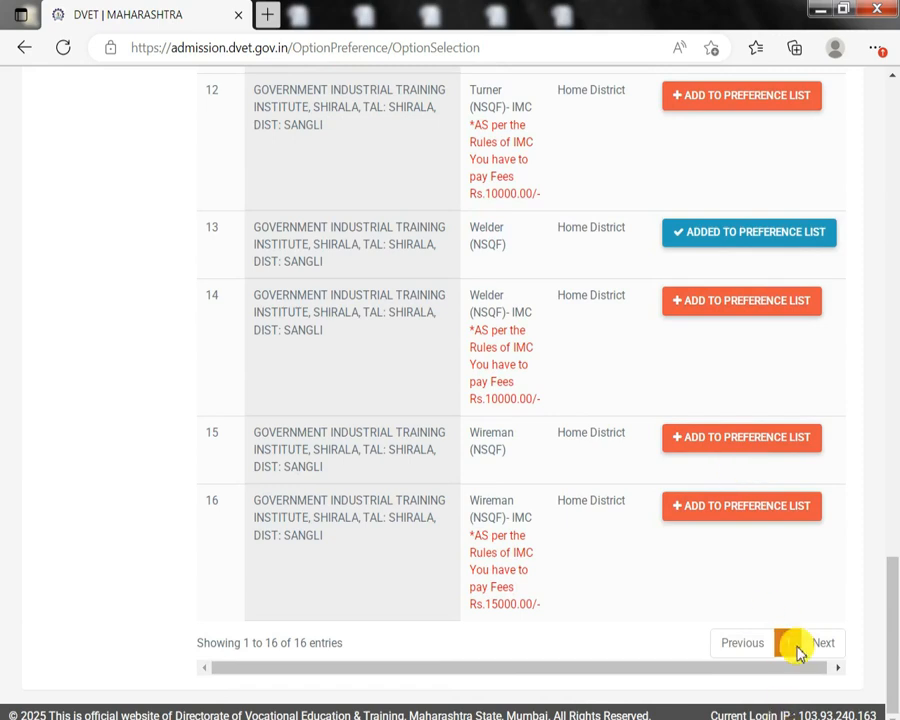
Open the Step 2 preference selection and review the order of the chosen Shirala trades.
scroll(177, 317, "up", 10)
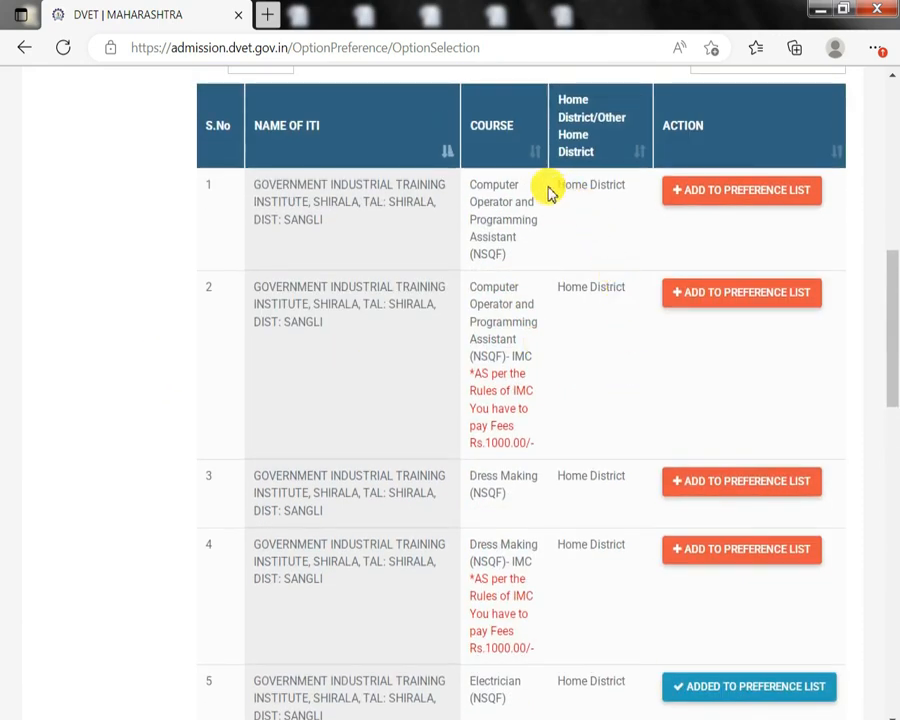
scroll(458, 300, "up", 5)
left_click(83, 262)
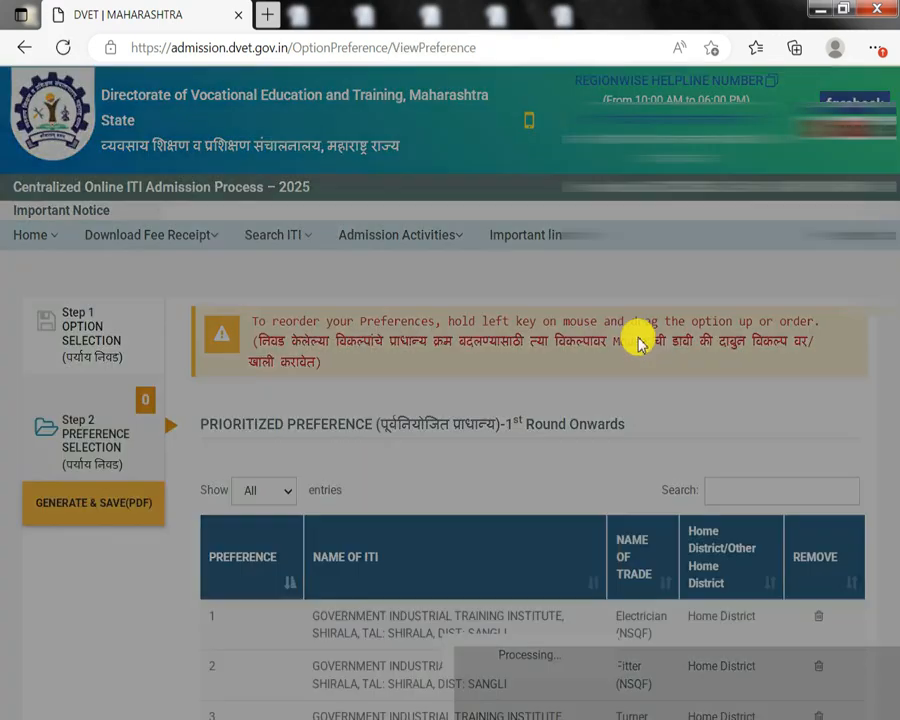
scroll(640, 345, "down", 3)
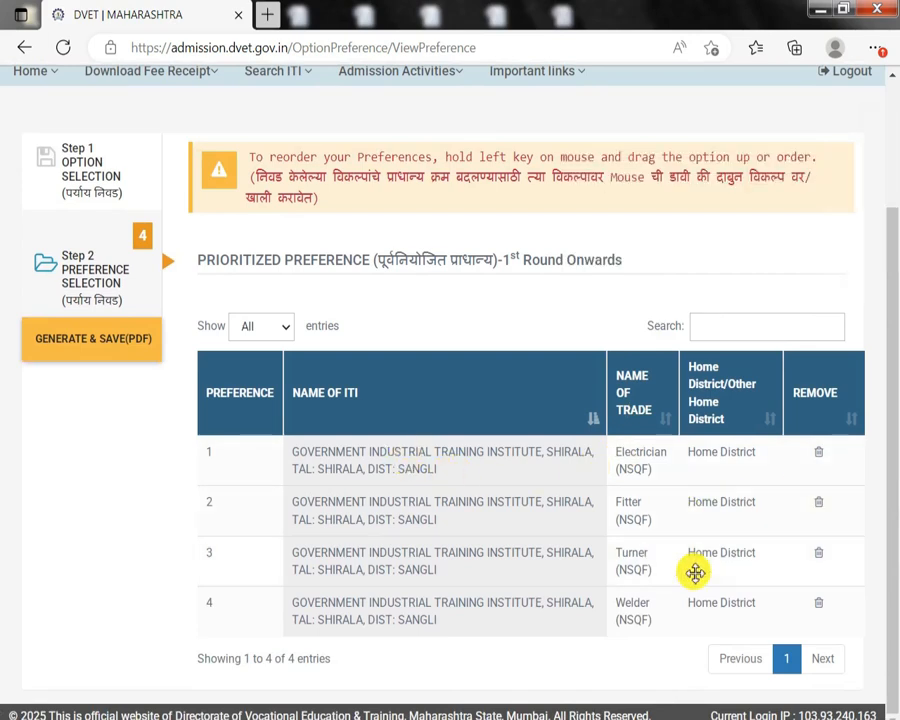
mouse_move(621, 609)
left_mouse_down()
mouse_move(603, 492)
mouse_move(610, 533)
mouse_move(613, 482)
mouse_move(609, 626)
left_mouse_up()
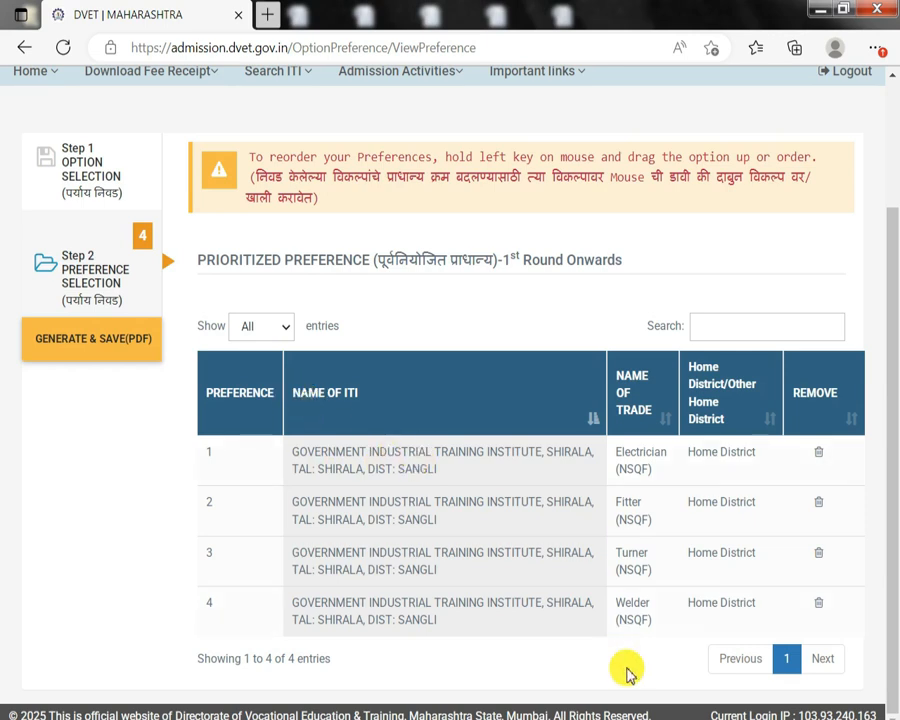
left_click_drag(199, 461, 823, 455)
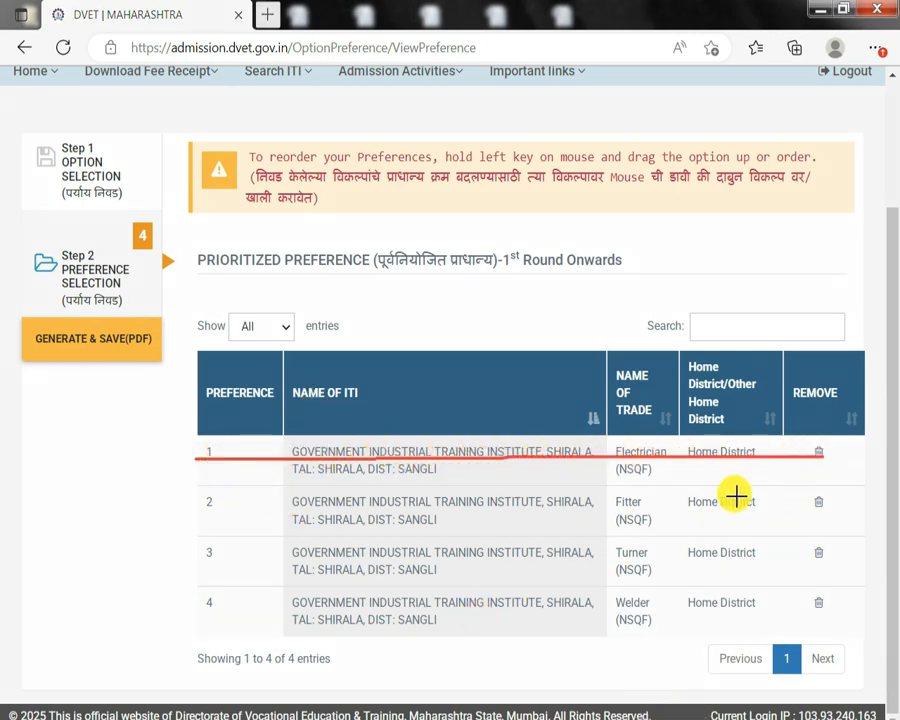
mouse_move(408, 297)
left_mouse_down()
mouse_move(404, 279)
mouse_move(370, 279)
mouse_move(470, 300)
left_mouse_up()
mouse_move(525, 297)
left_mouse_down()
mouse_move(566, 291)
mouse_move(597, 265)
mouse_move(587, 241)
mouse_move(765, 300)
left_mouse_up()
mouse_move(726, 245)
left_mouse_down()
mouse_move(613, 422)
mouse_move(620, 428)
left_mouse_up()
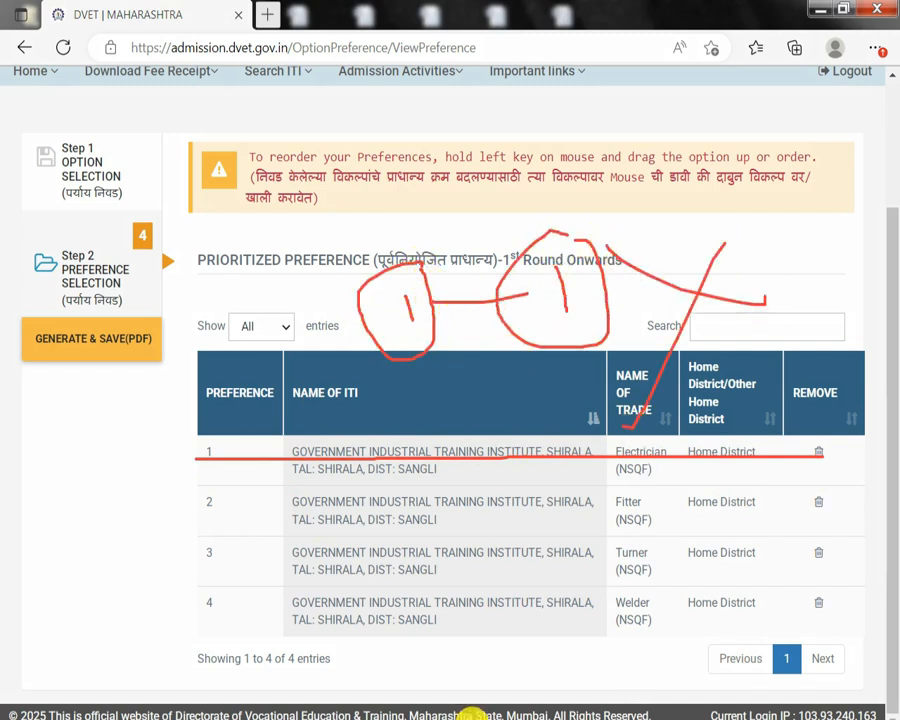
left_click(466, 713)
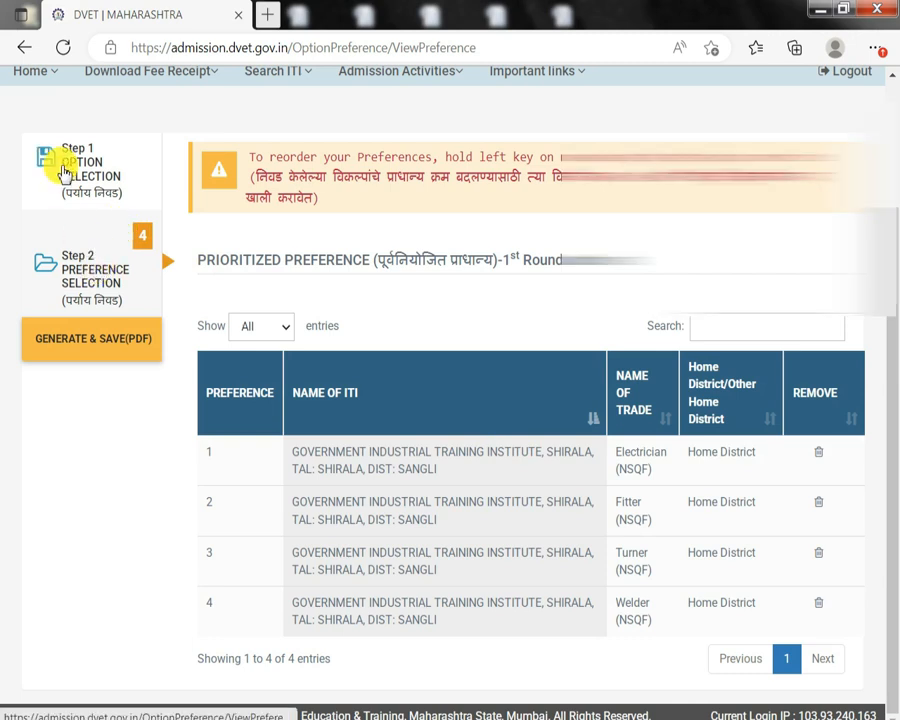
Return to the Step 1 option selection, acknowledge the IMC and Dual Training notice, and set the institute type to Government.
left_click(62, 170)
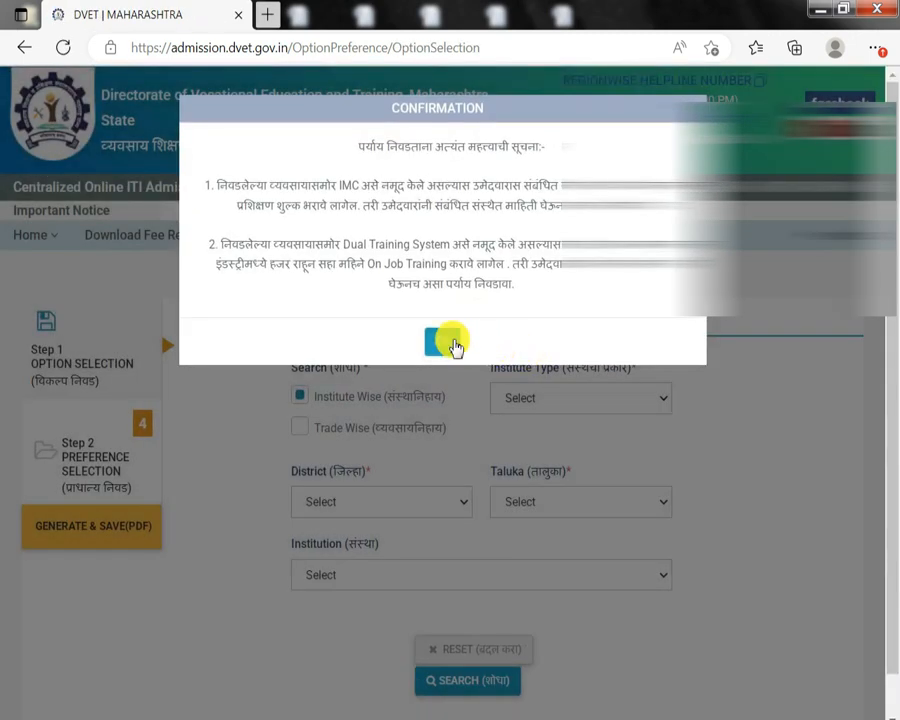
left_click(455, 345)
left_click(503, 405)
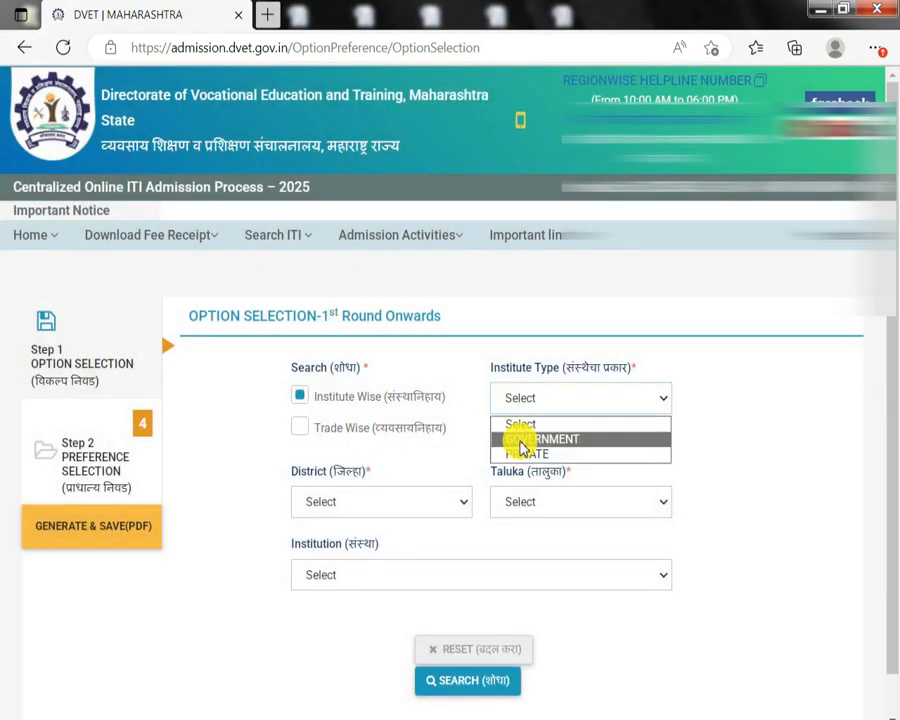
left_click(518, 440)
Set the district to Sangli and the taluka to Walwa for the option search.
left_click(388, 502)
scroll(368, 337, "down", 5)
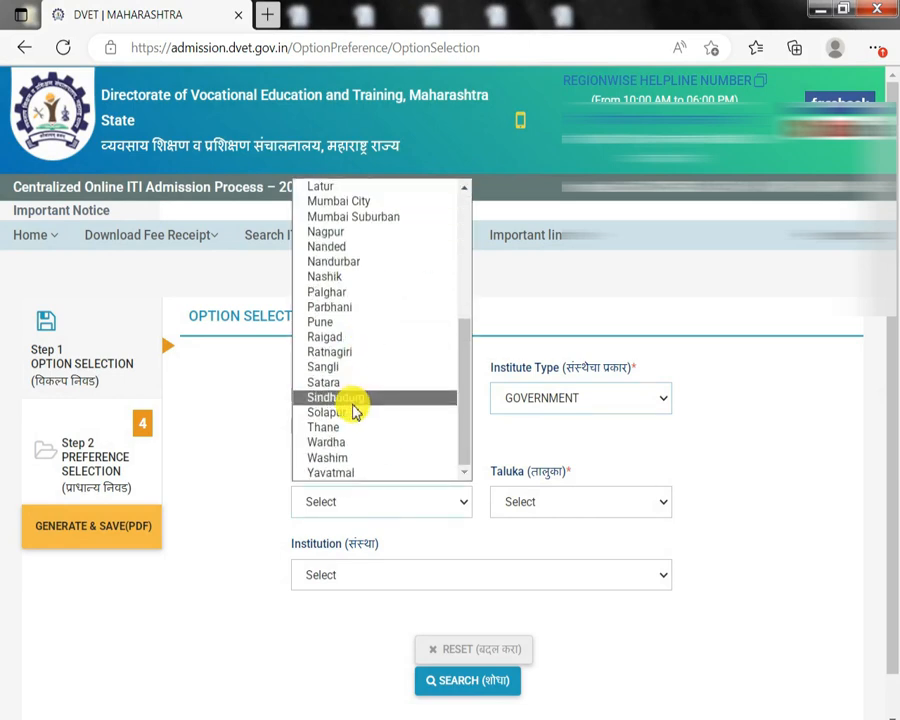
left_click(350, 372)
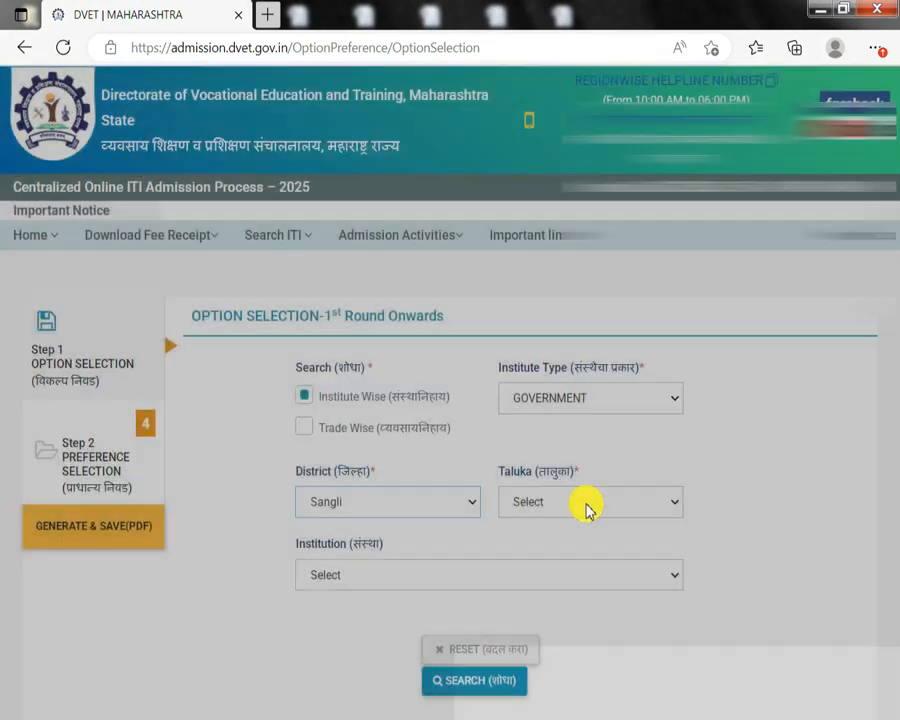
left_click(580, 500)
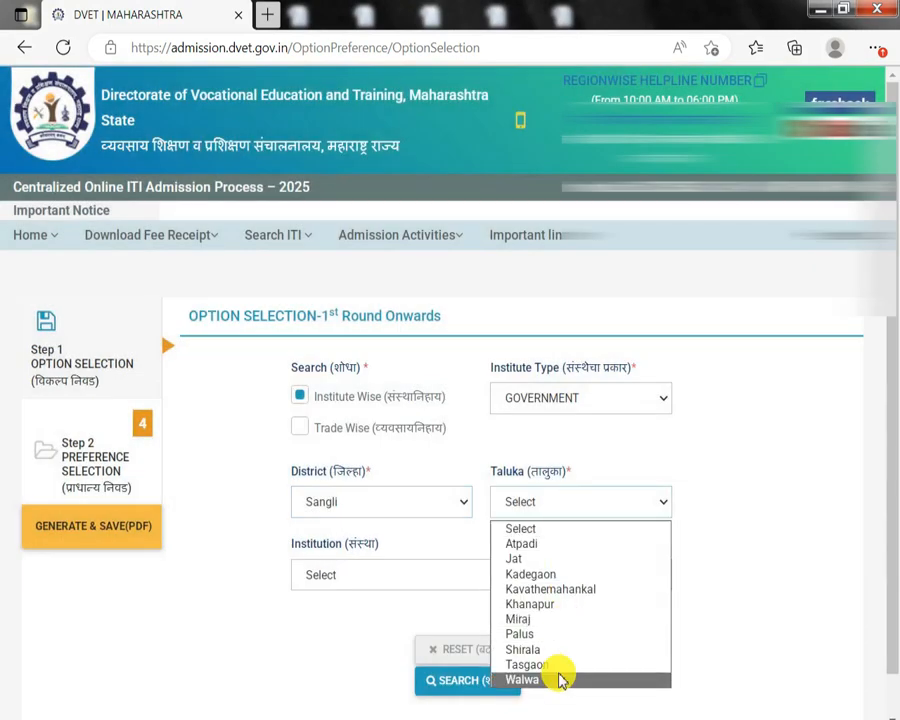
left_click(523, 678)
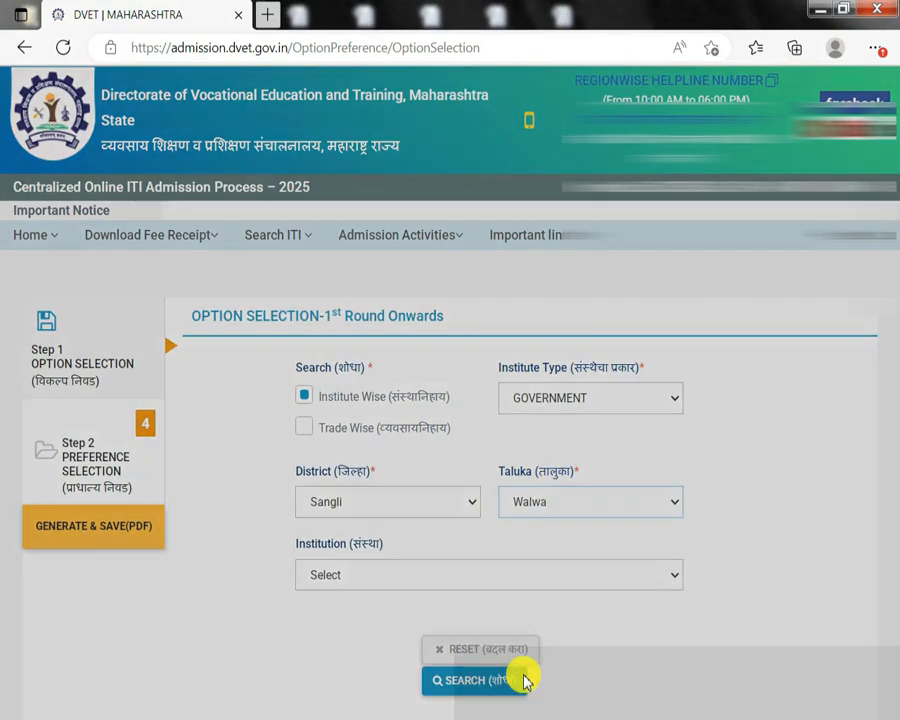
Choose Government Industrial Training Institute, Islampur as the institution and search for its available courses.
left_click(484, 576)
left_click(470, 612)
scroll(470, 610, "down", 1)
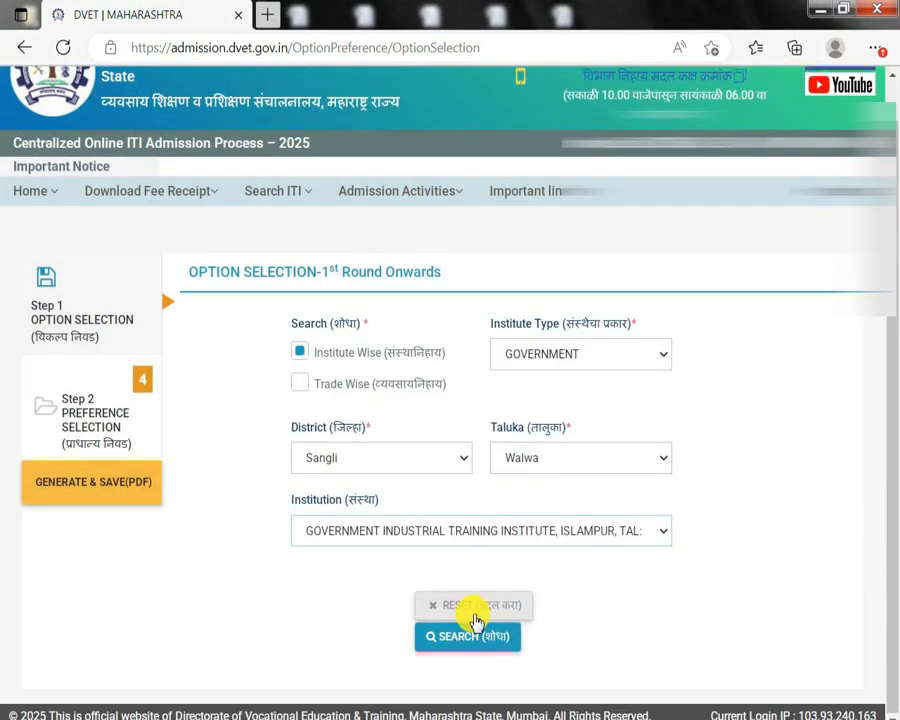
left_click(468, 637)
scroll(482, 556, "down", 2)
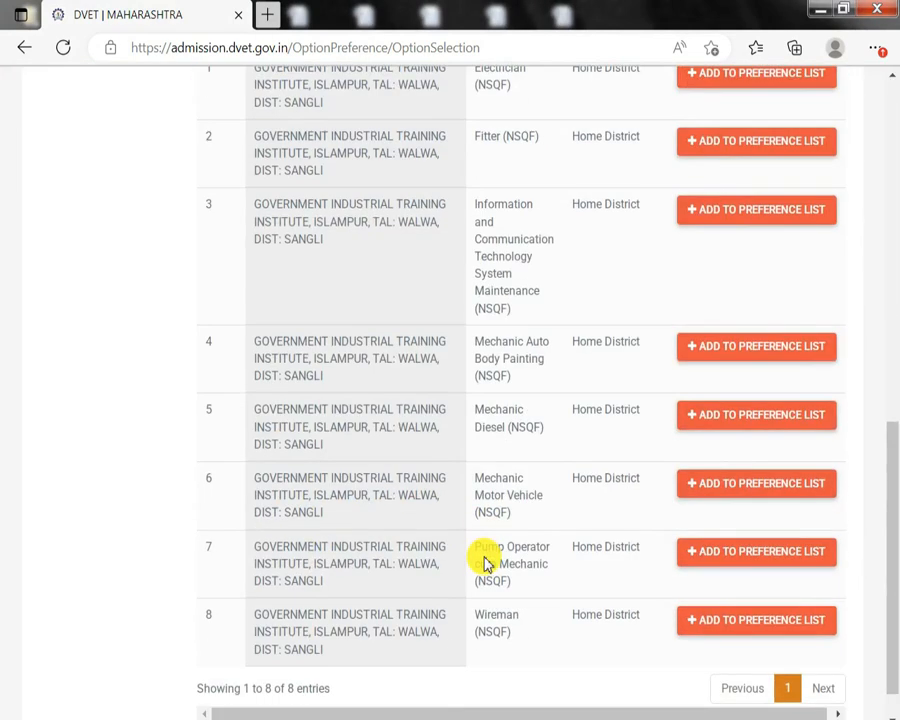
Add the Islampur institute's Electrician, Fitter, Mechanic Diesel, Mechanic Motor Vehicle and Mechanic Auto Body Painting (NSQF) courses to the preference list.
scroll(482, 556, "up", 1)
left_click_drag(464, 171, 568, 173)
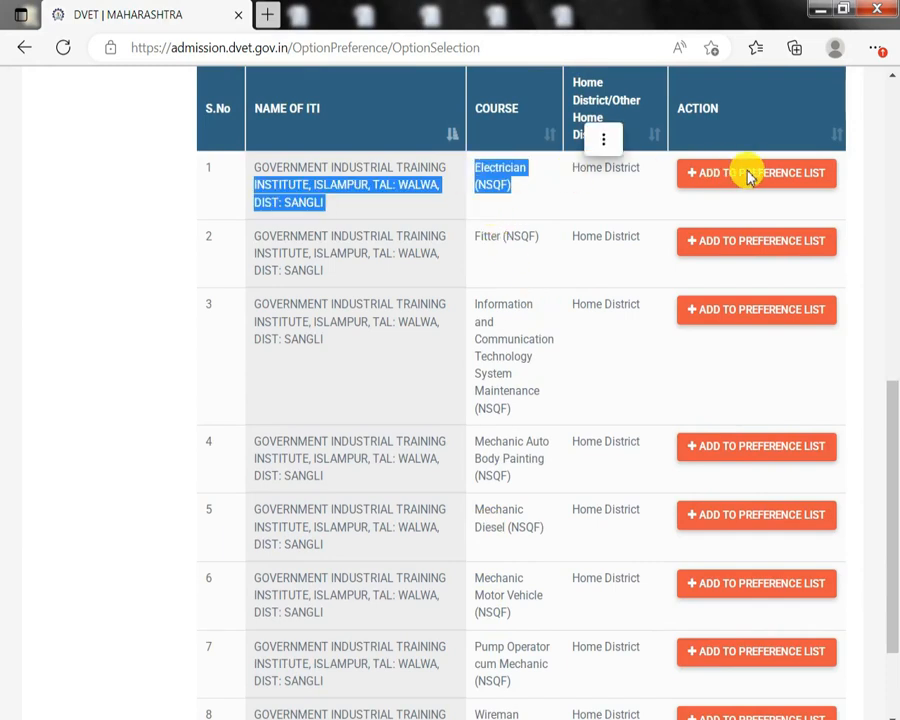
left_click(752, 177)
left_click(751, 241)
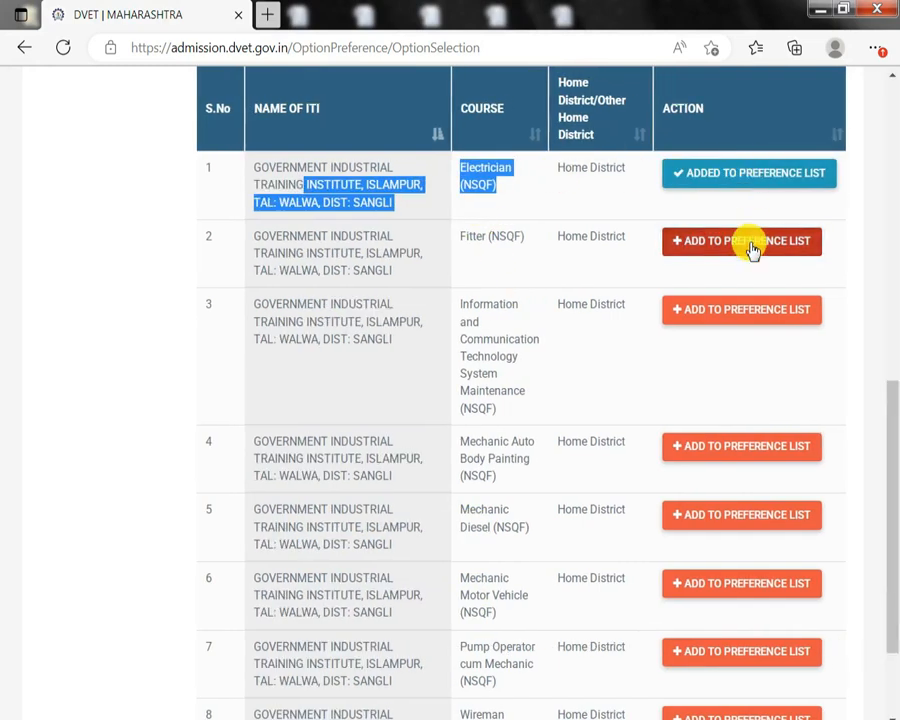
scroll(752, 250, "down", 1)
scroll(745, 300, "down", 1)
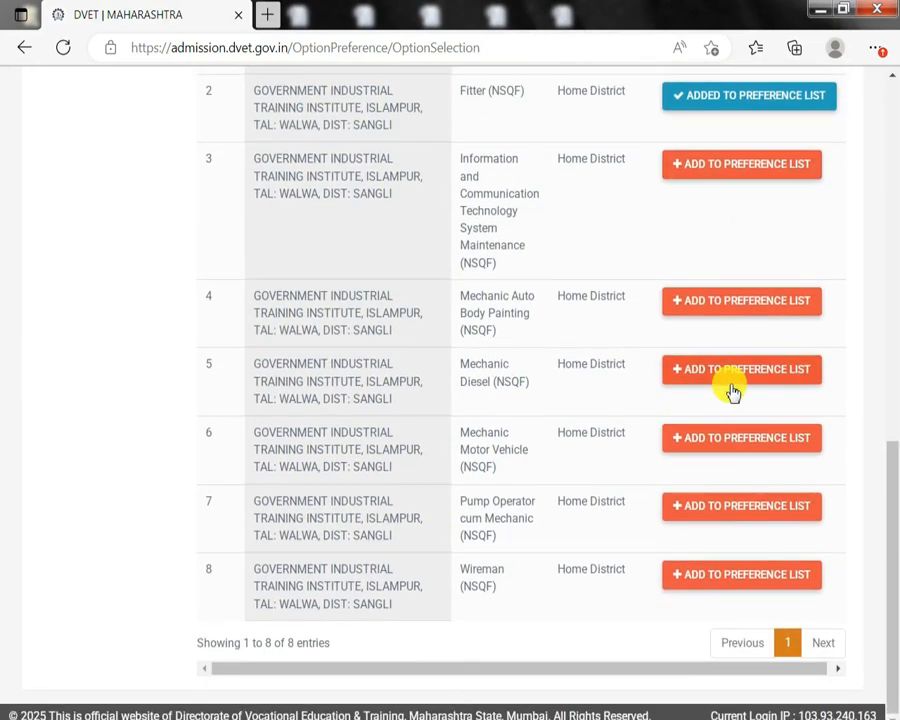
left_click(728, 372)
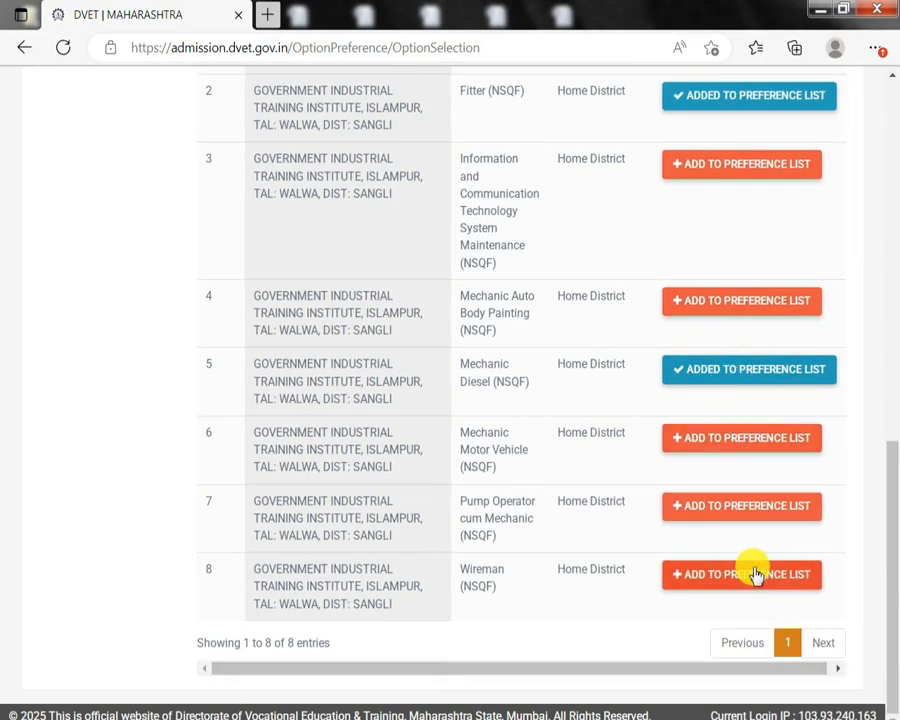
left_click(734, 446)
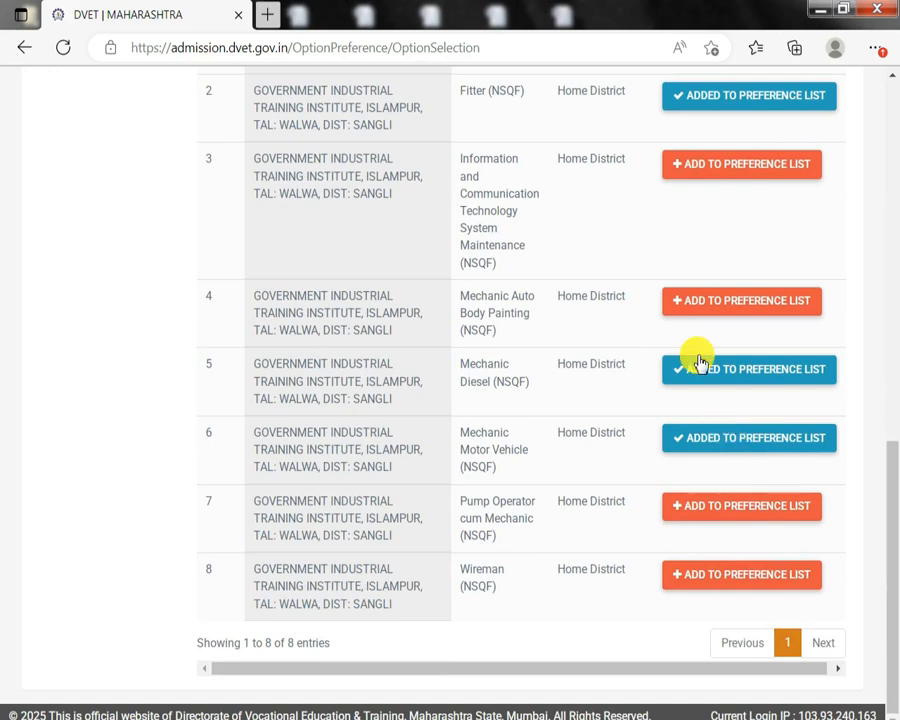
left_click(699, 306)
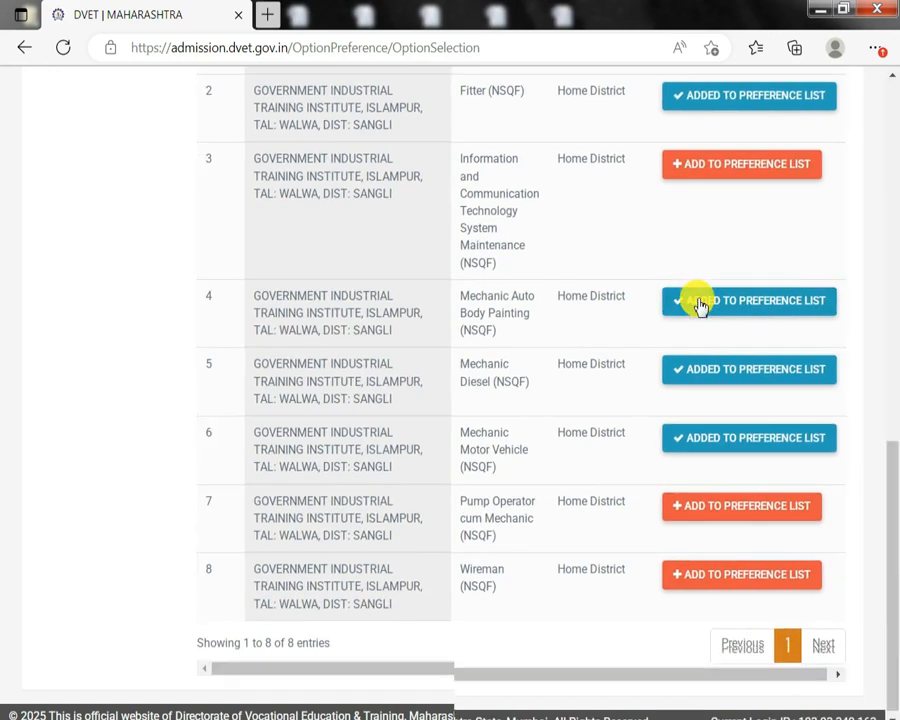
Review which Islampur courses, from Electrician to Wireman, are already added to the preference list and which are left out.
scroll(700, 306, "up", 2)
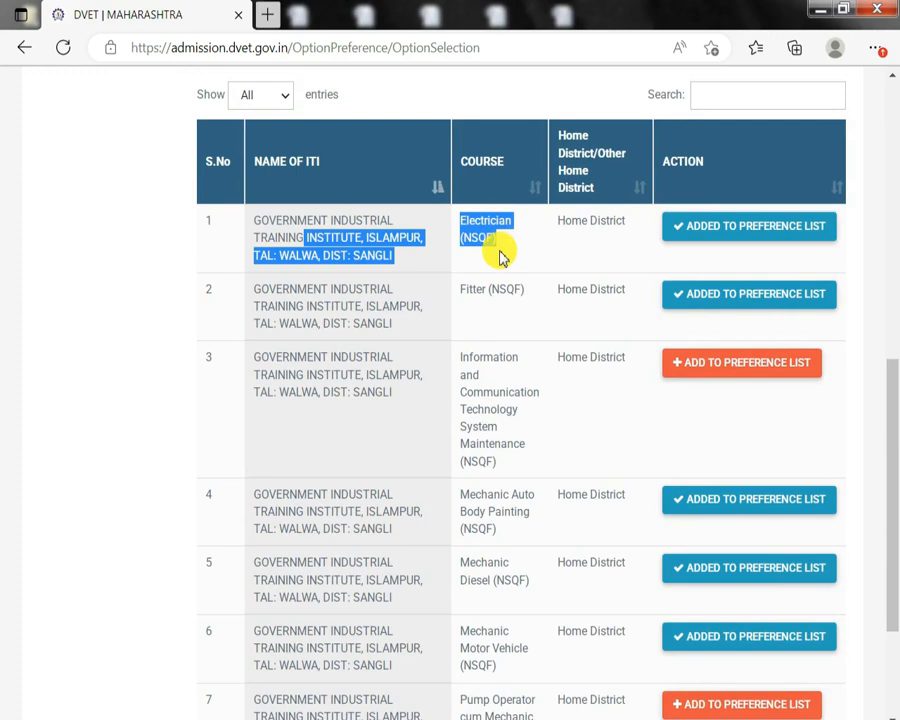
scroll(500, 257, "down", 1)
left_click_drag(470, 396, 555, 428)
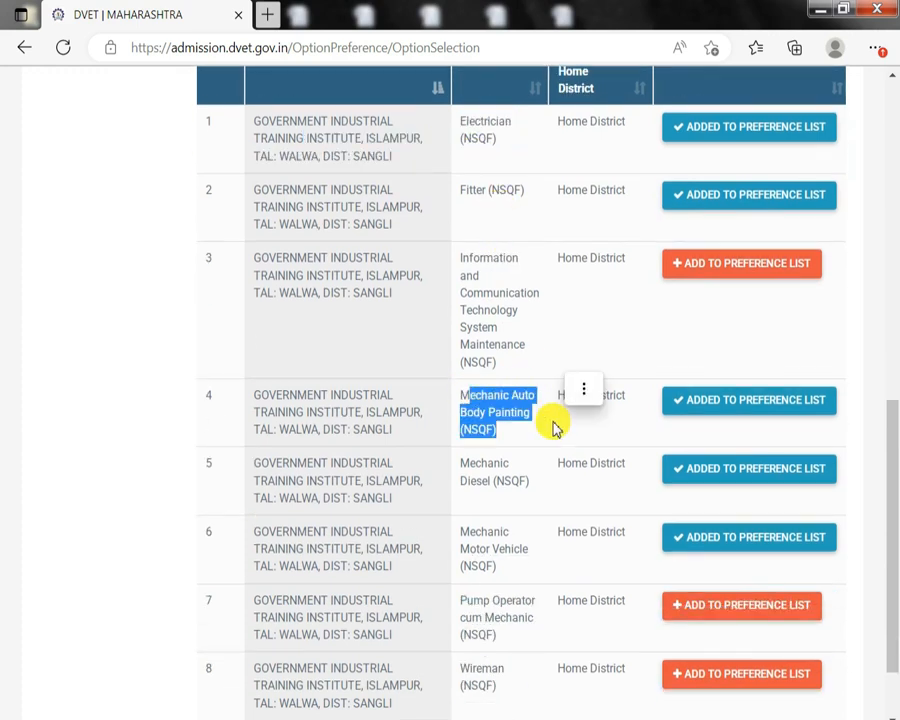
scroll(553, 425, "down", 1)
left_click_drag(457, 362, 522, 385)
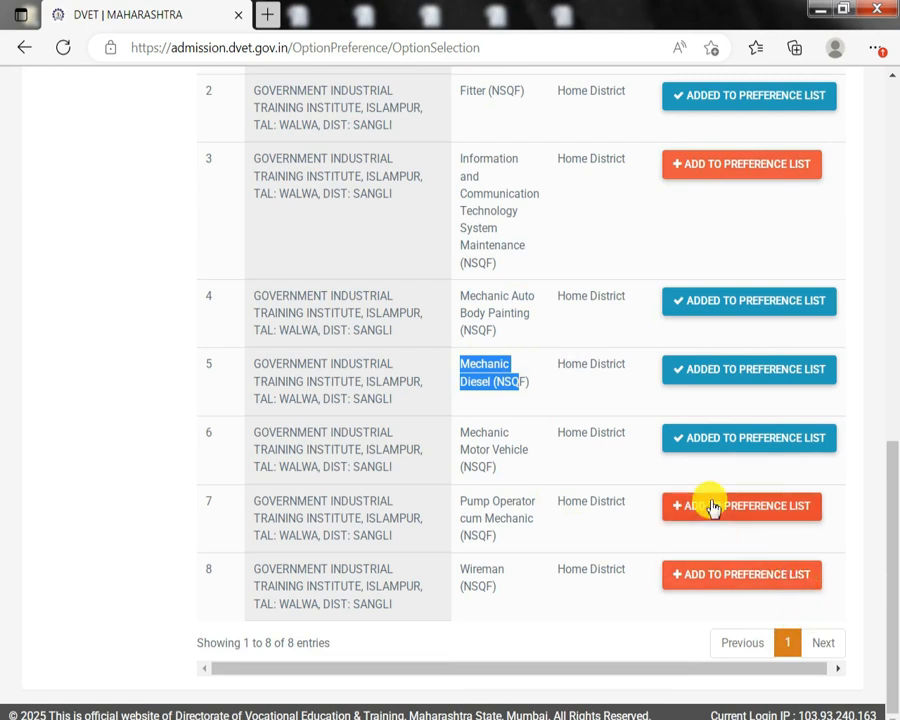
left_click_drag(469, 448, 540, 455)
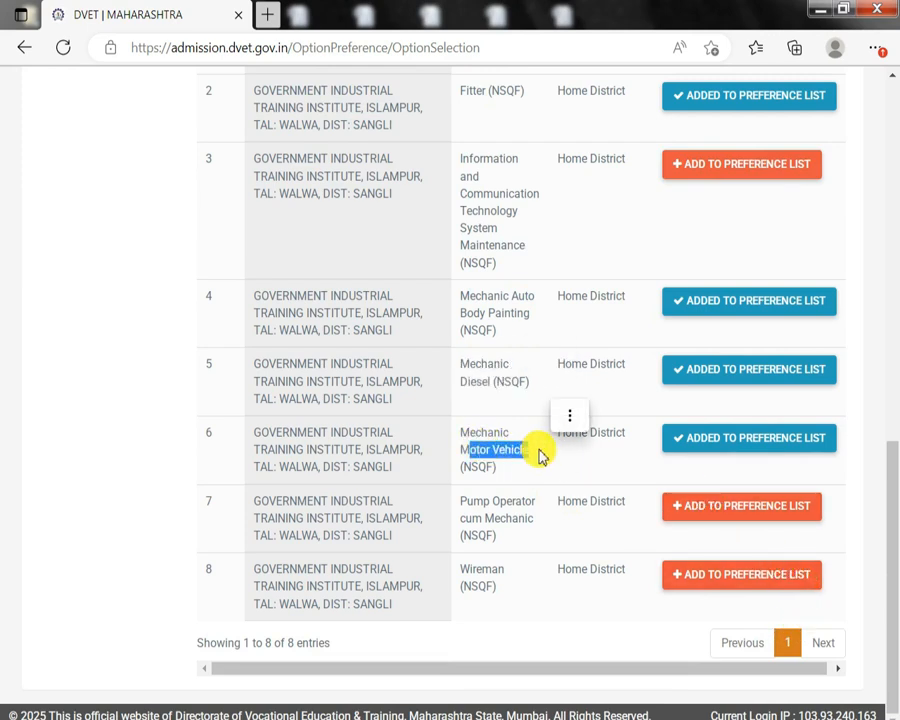
scroll(540, 455, "up", 1)
scroll(540, 455, "down", 1)
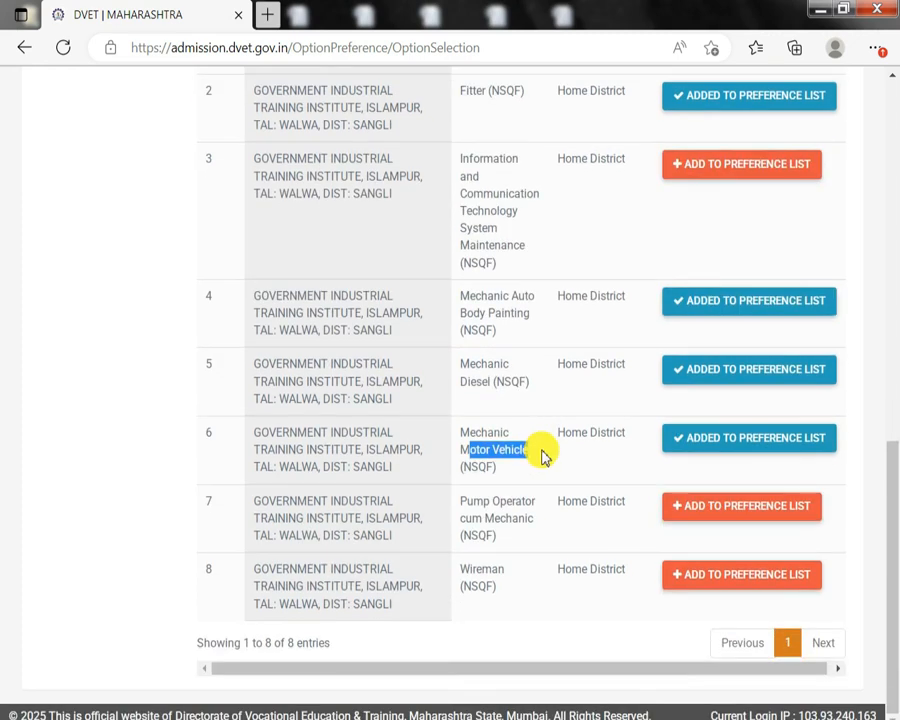
left_click_drag(534, 582, 565, 615)
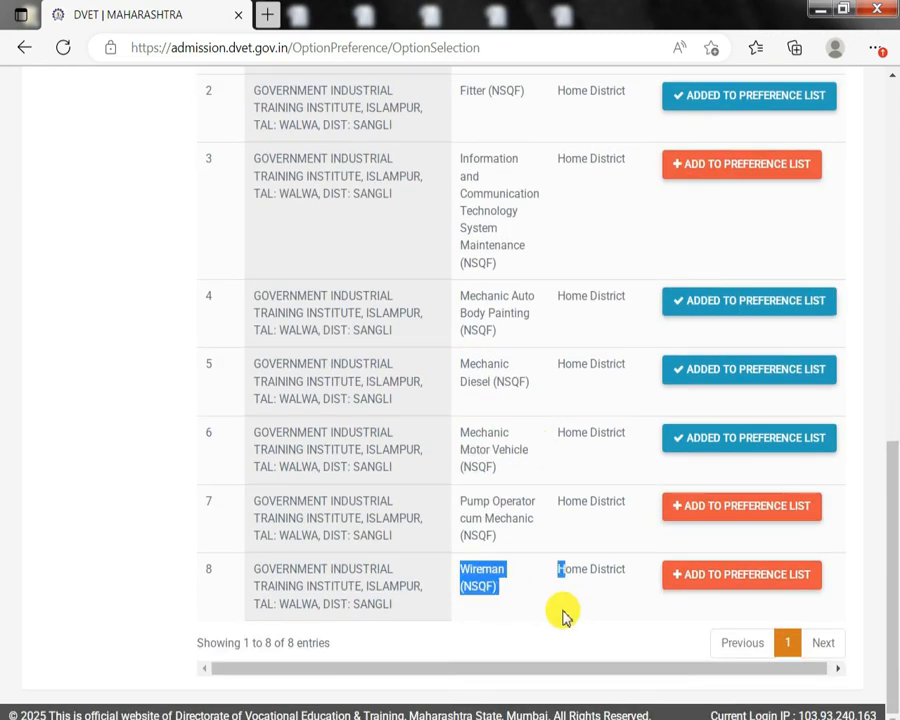
triple_click(563, 612)
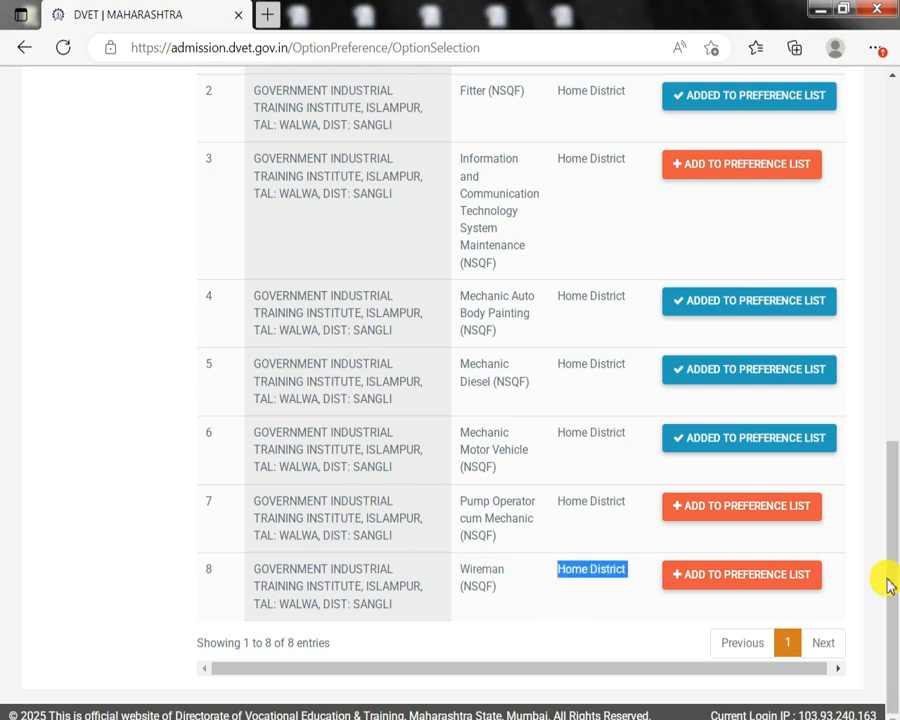
scroll(97, 405, "up", 3)
scroll(74, 224, "up", 5)
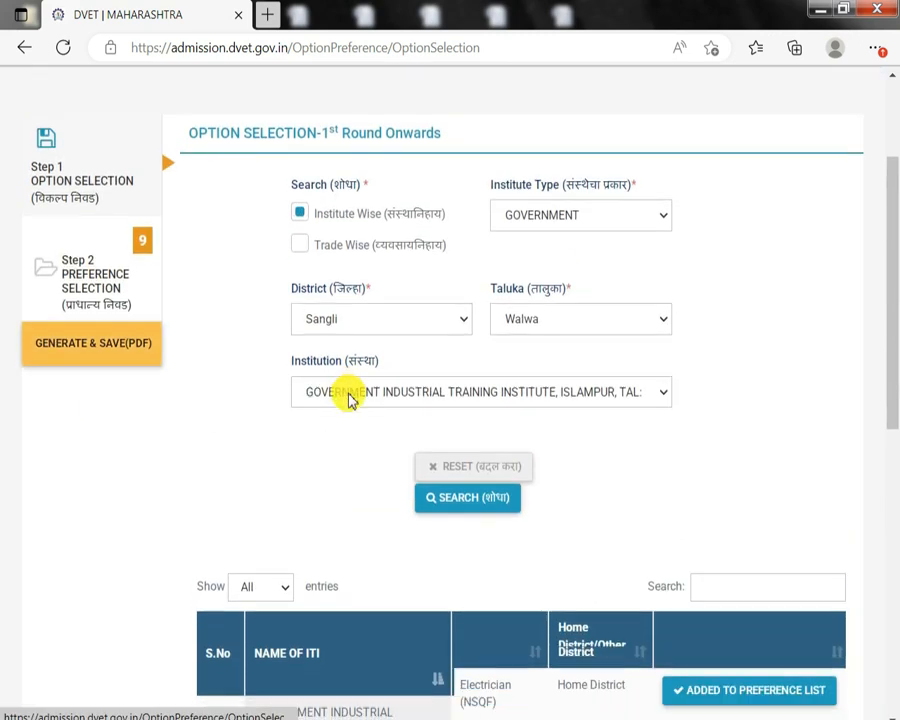
scroll(350, 394, "down", 8)
scroll(360, 400, "up", 4)
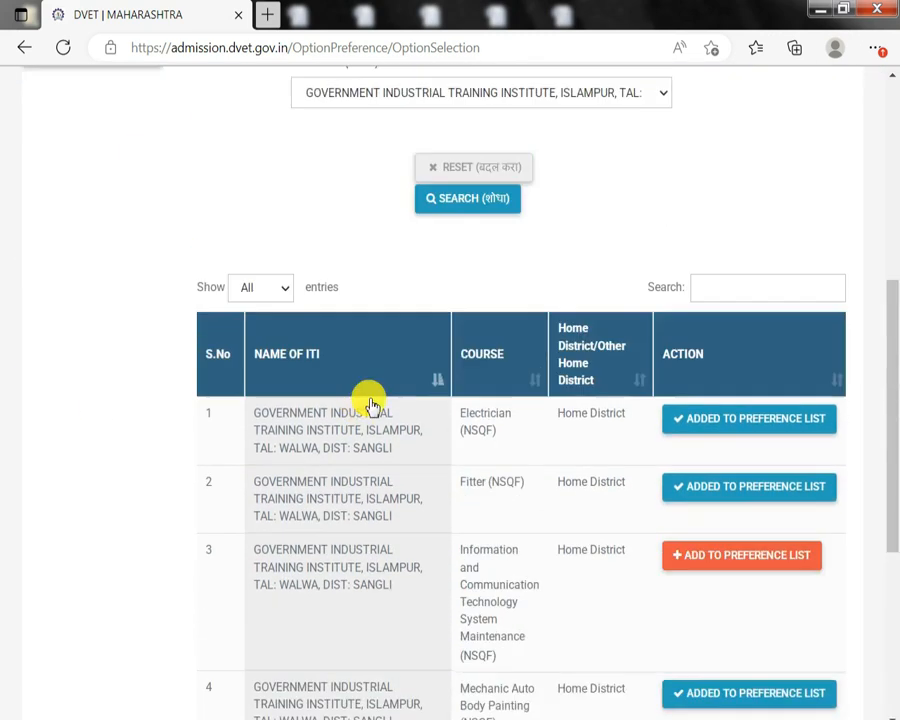
Recheck the Islampur course rows, including Mechanic Auto Body Painting, Mechanic Diesel and Mechanic Motor Vehicle, against their preference list status.
left_click_drag(474, 424, 551, 481)
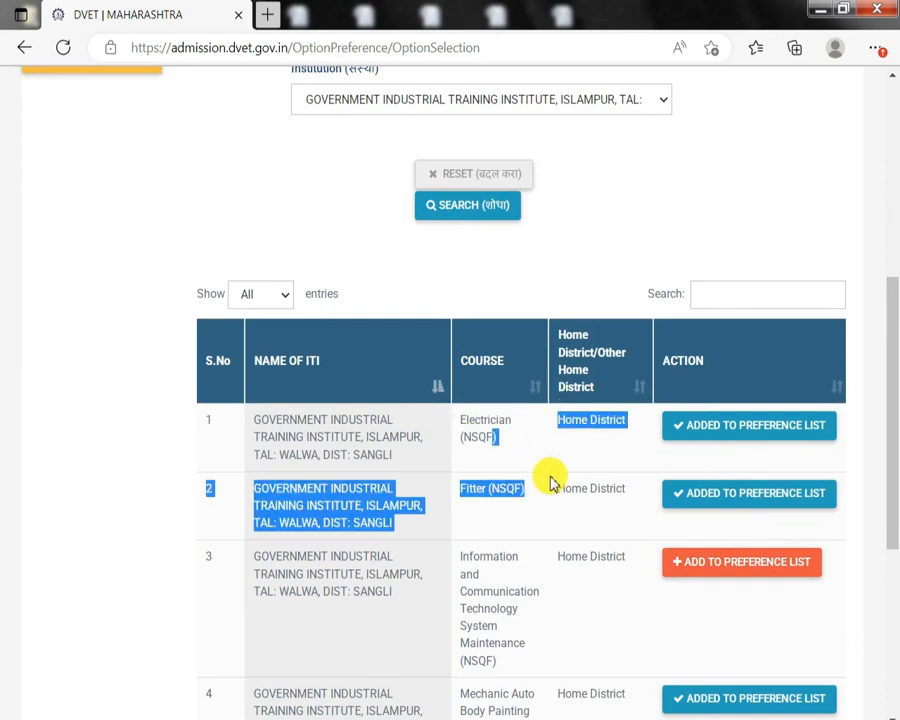
scroll(551, 481, "down", 2)
left_click(511, 502)
left_click_drag(476, 495, 599, 512)
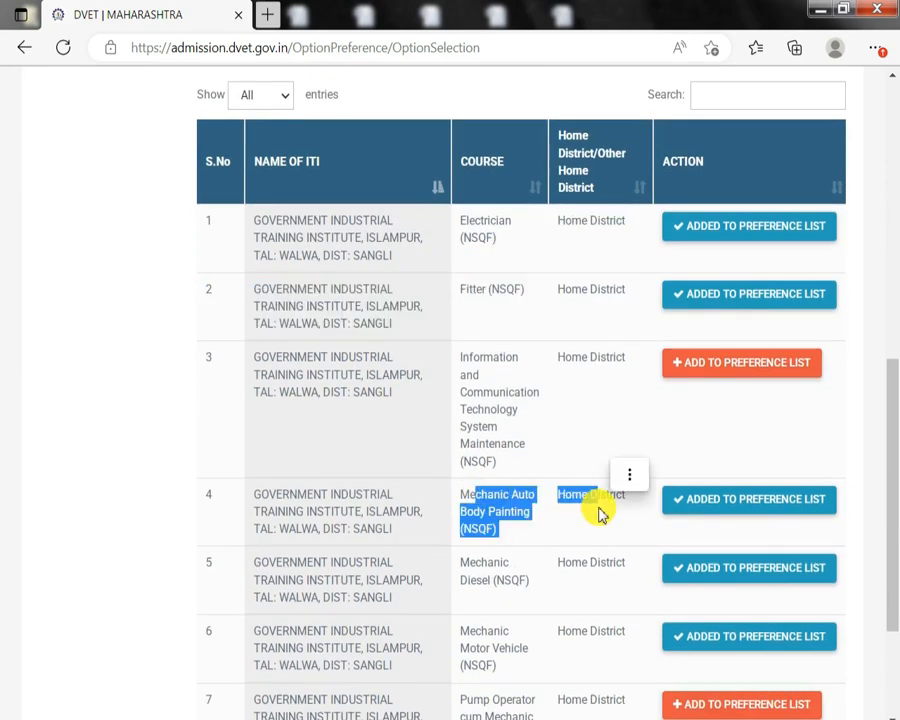
scroll(470, 453, "down", 1)
left_click_drag(467, 472, 568, 492)
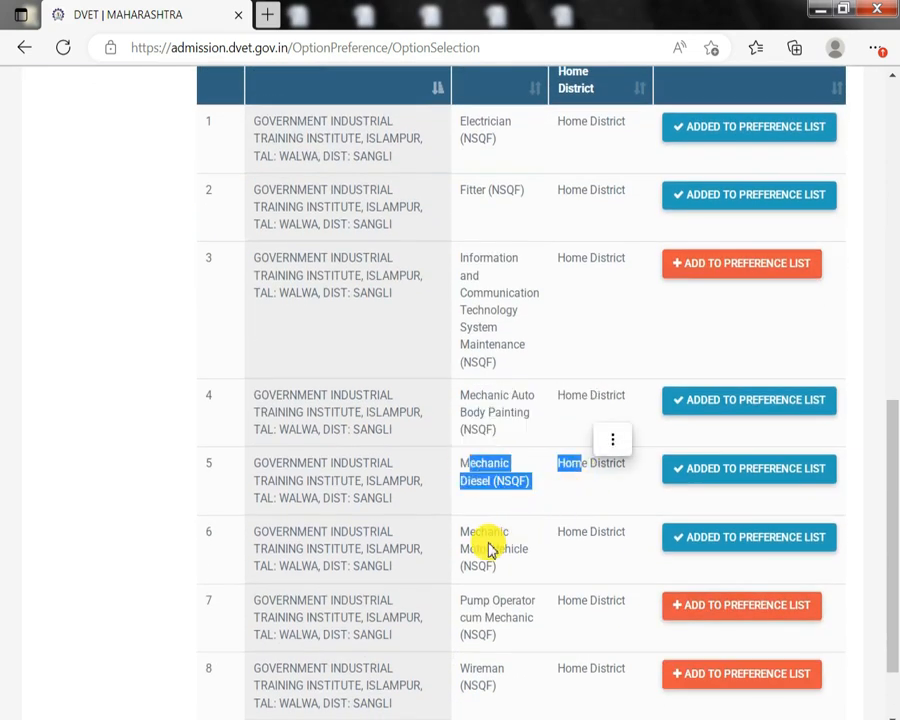
scroll(472, 526, "down", 1)
scroll(585, 445, "up", 6)
scroll(588, 440, "down", 5)
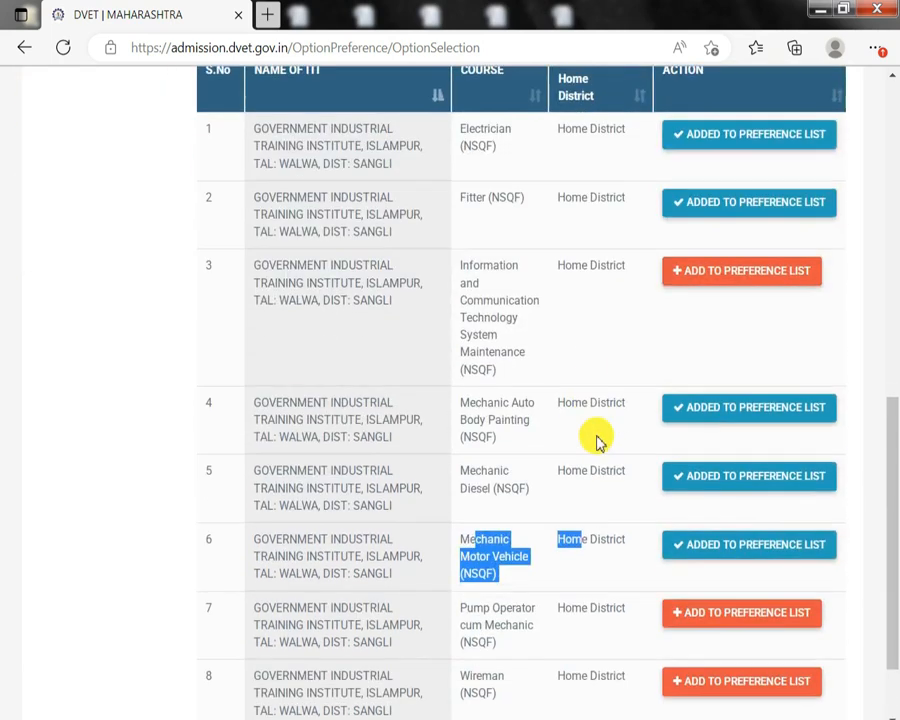
scroll(590, 438, "up", 3)
scroll(725, 580, "down", 3)
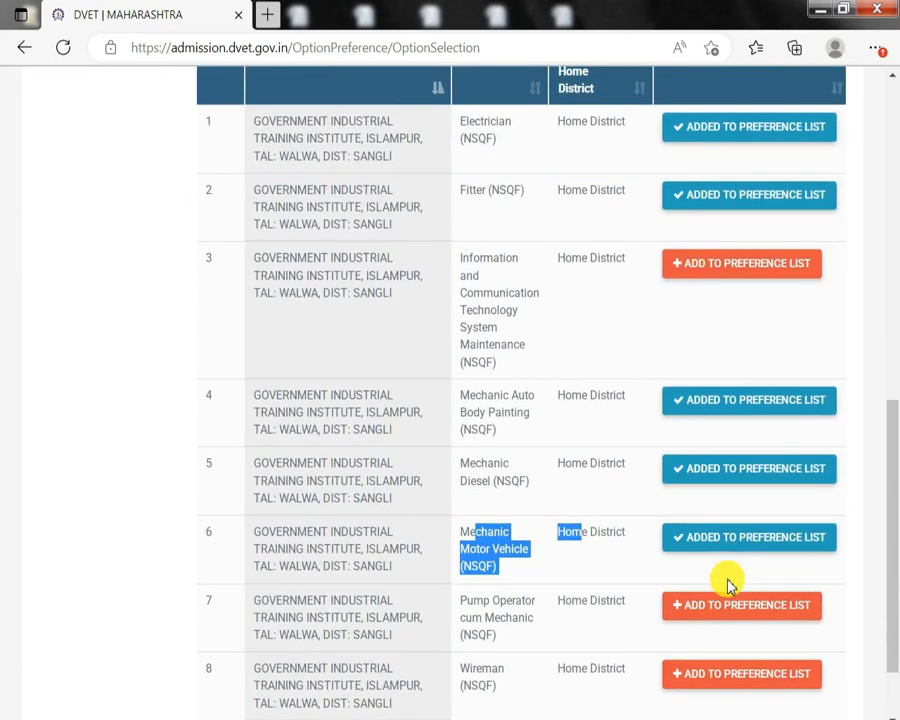
Open the Step 2 preference selection and move the Shirala institute's Welder (NSQF) trade up to preference 1.
scroll(15, 335, "up", 5)
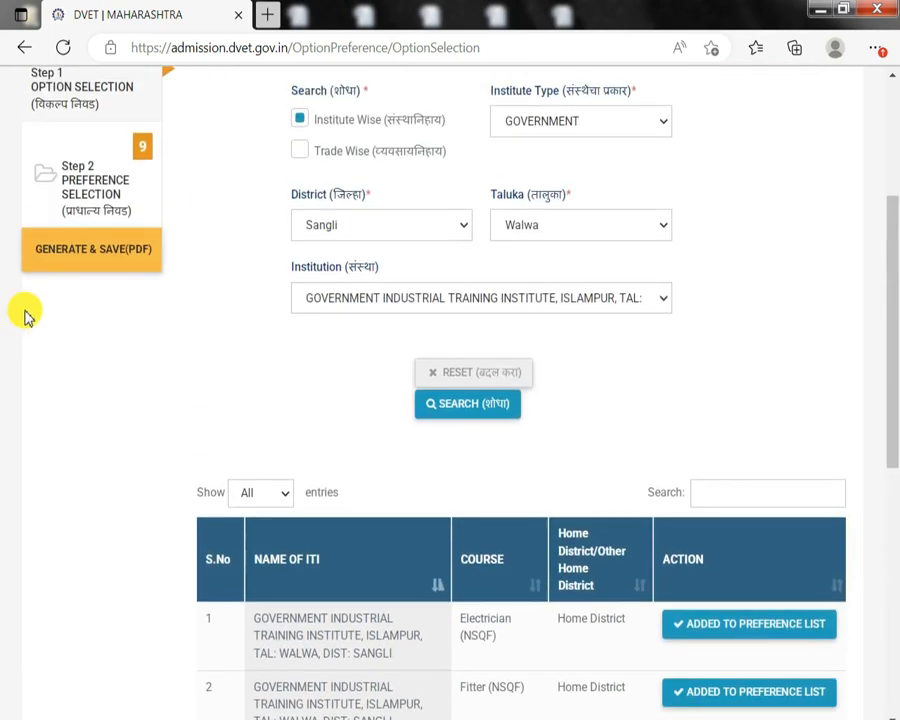
left_click(88, 203)
scroll(602, 388, "down", 3)
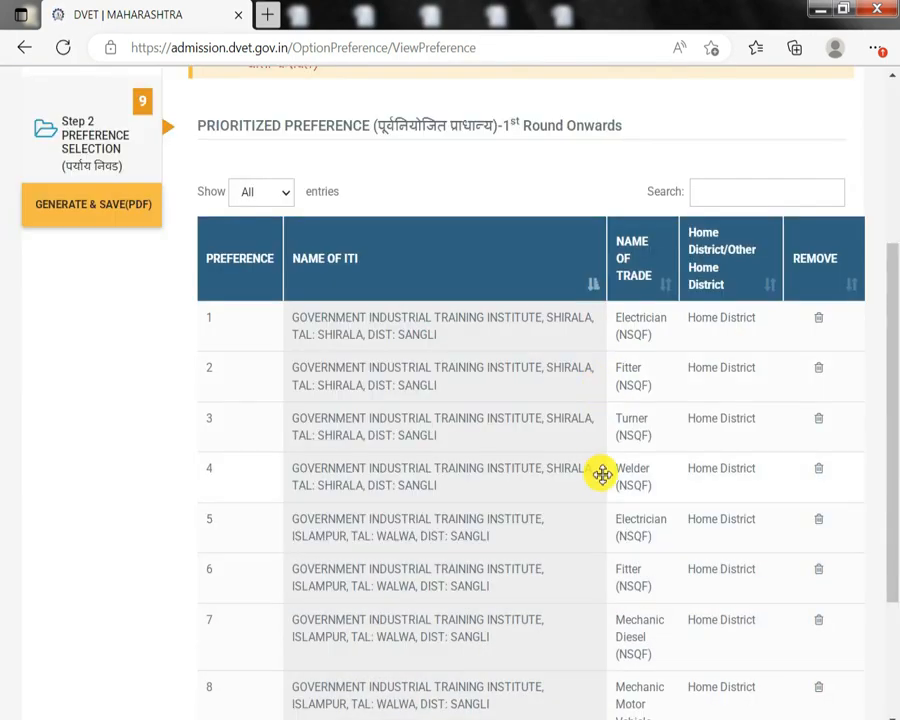
left_click_drag(537, 483, 518, 330)
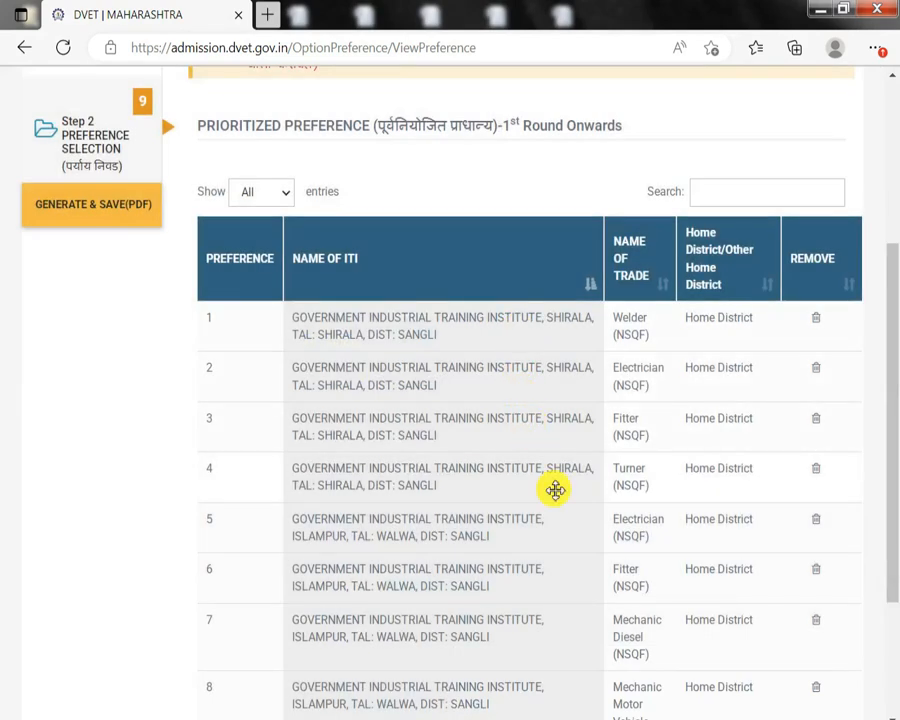
Move the Islampur institute's Mechanic Motor Vehicle (NSQF) trade above Mechanic Diesel, to preference 7.
scroll(555, 490, "down", 2)
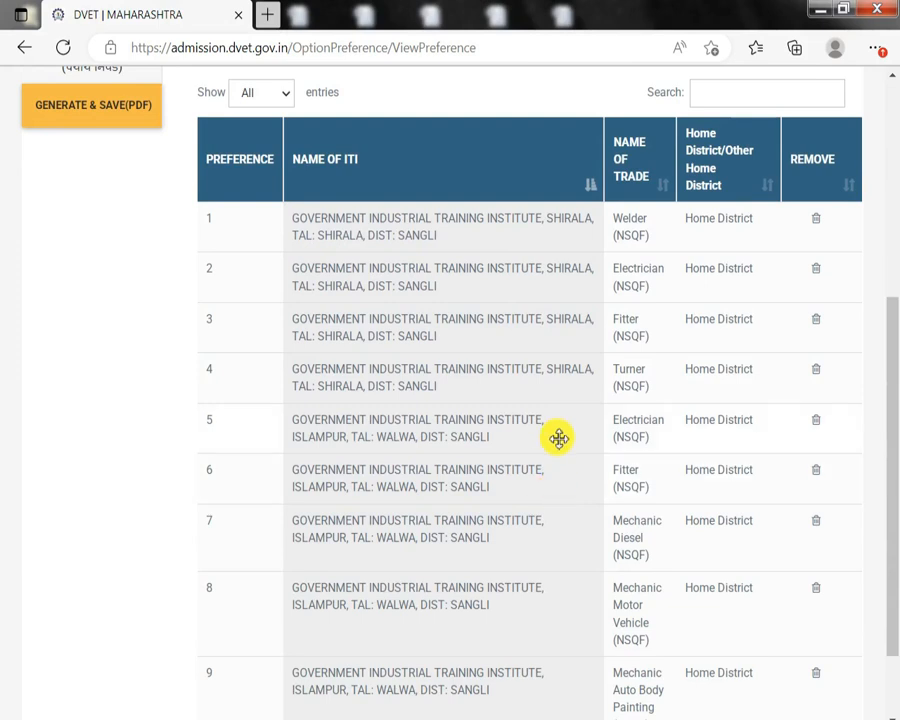
scroll(558, 438, "down", 2)
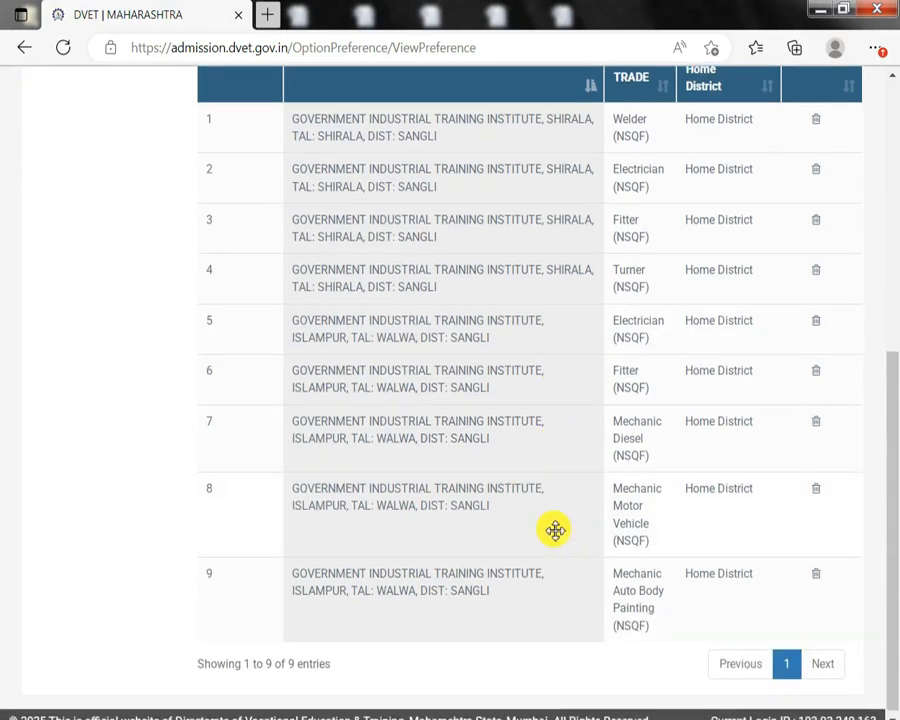
left_click_drag(555, 530, 548, 470)
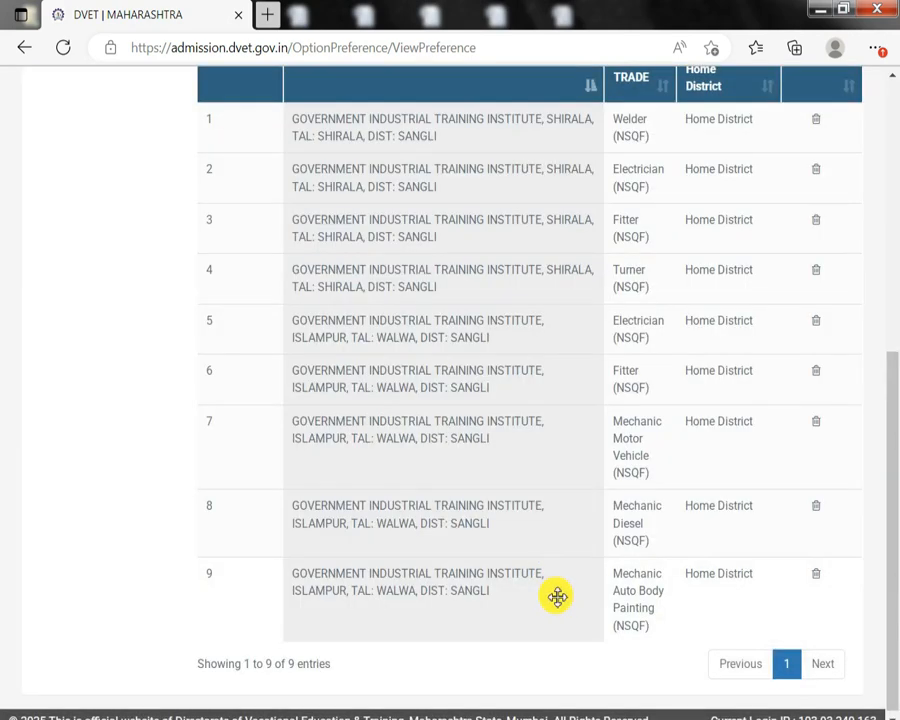
Read the instruction on reordering preferences and check the first entry in the prioritized list.
scroll(356, 499, "up", 5)
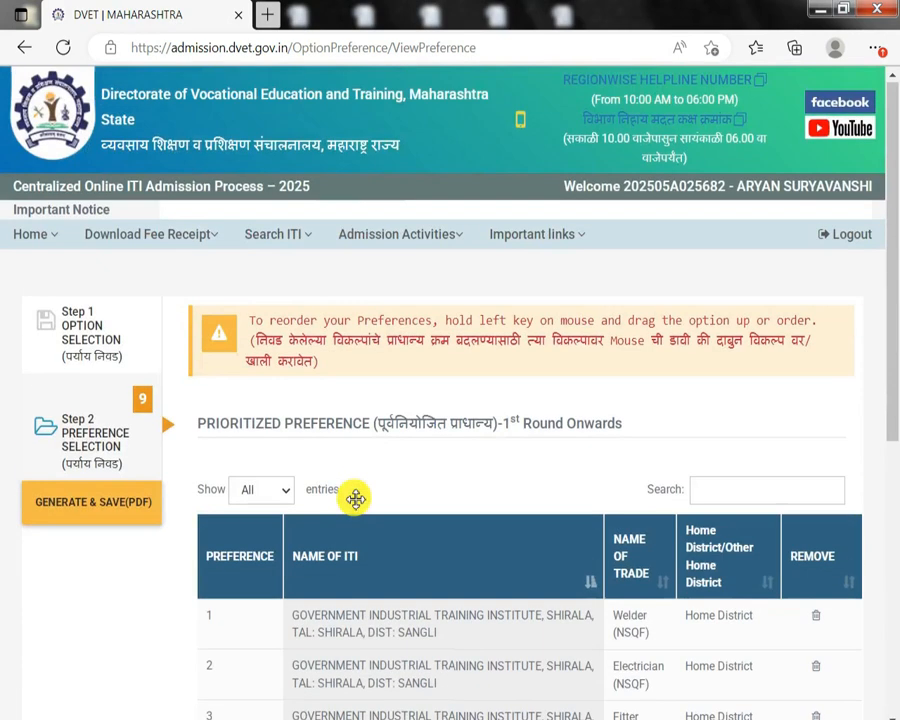
left_click_drag(387, 342, 518, 357)
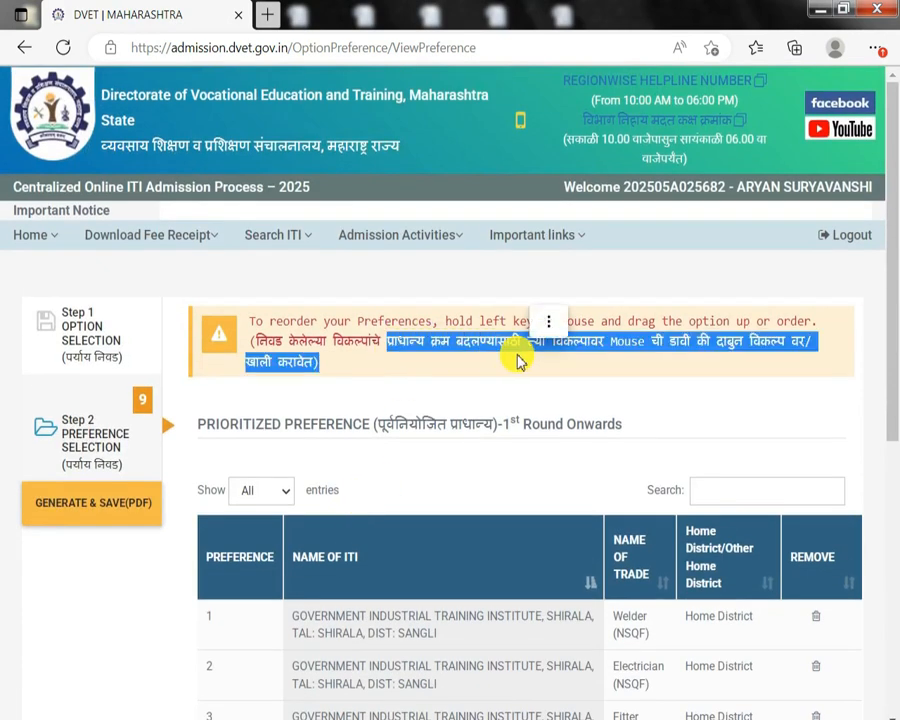
scroll(462, 598, "down", 2)
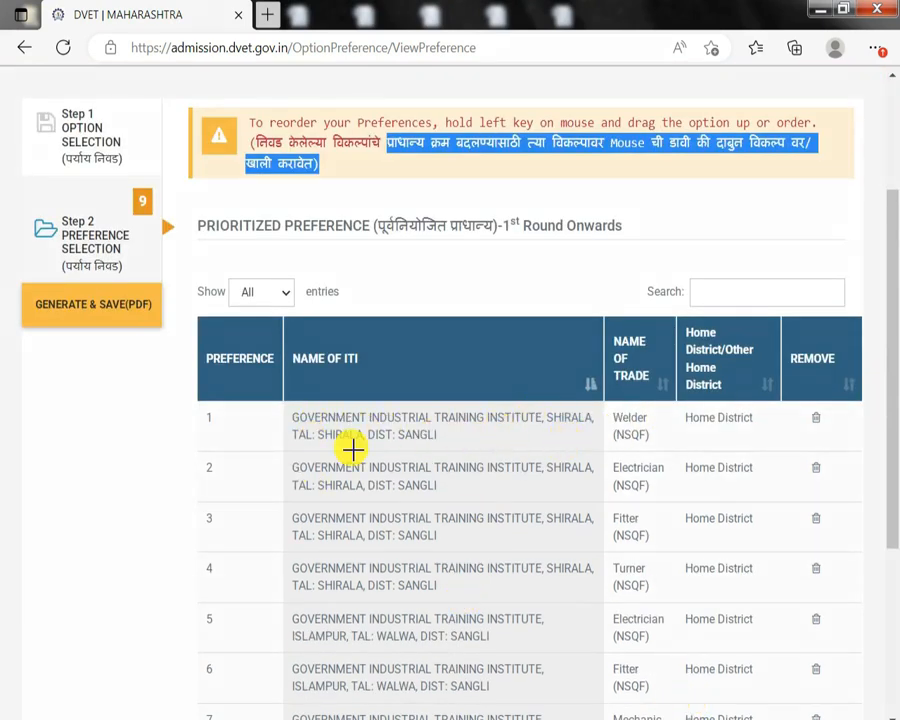
left_click_drag(200, 425, 219, 426)
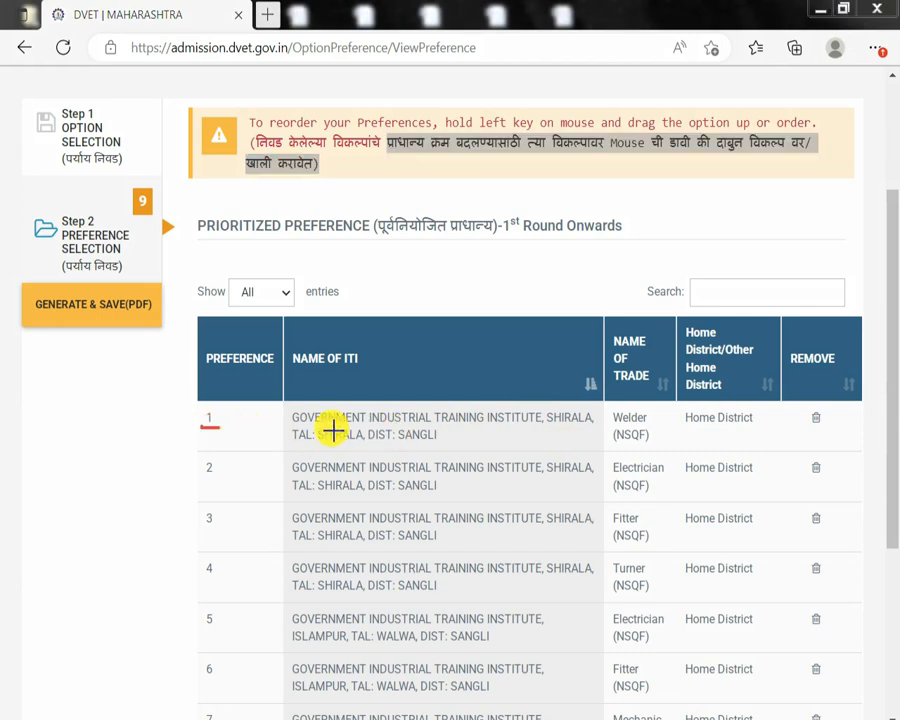
Generate and save the prioritized preference list as a PDF, and open the downloaded file in the browser.
scroll(72, 345, "up", 2)
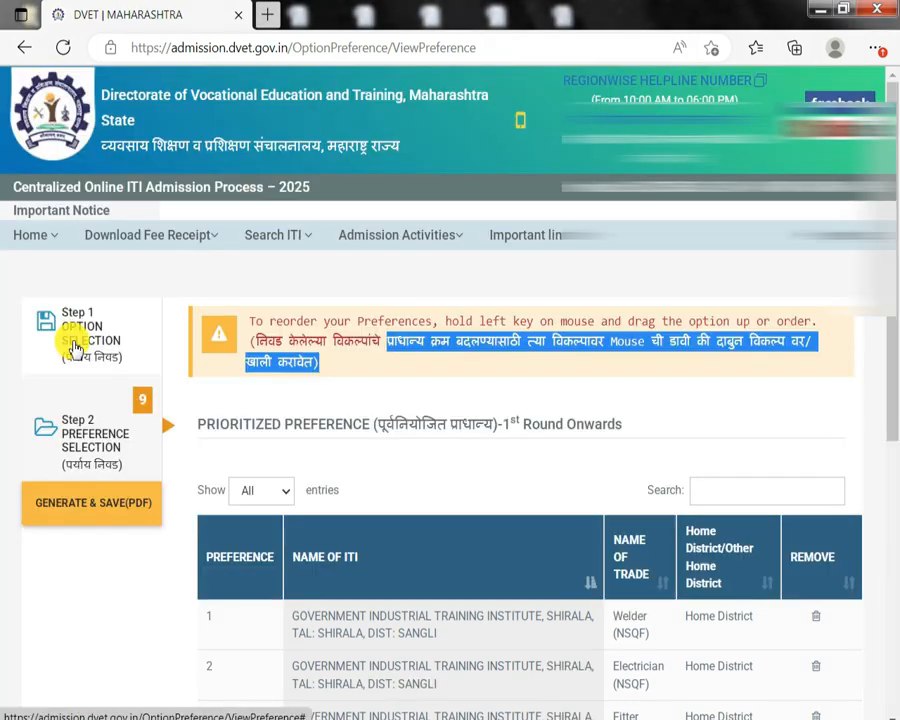
left_click(78, 506)
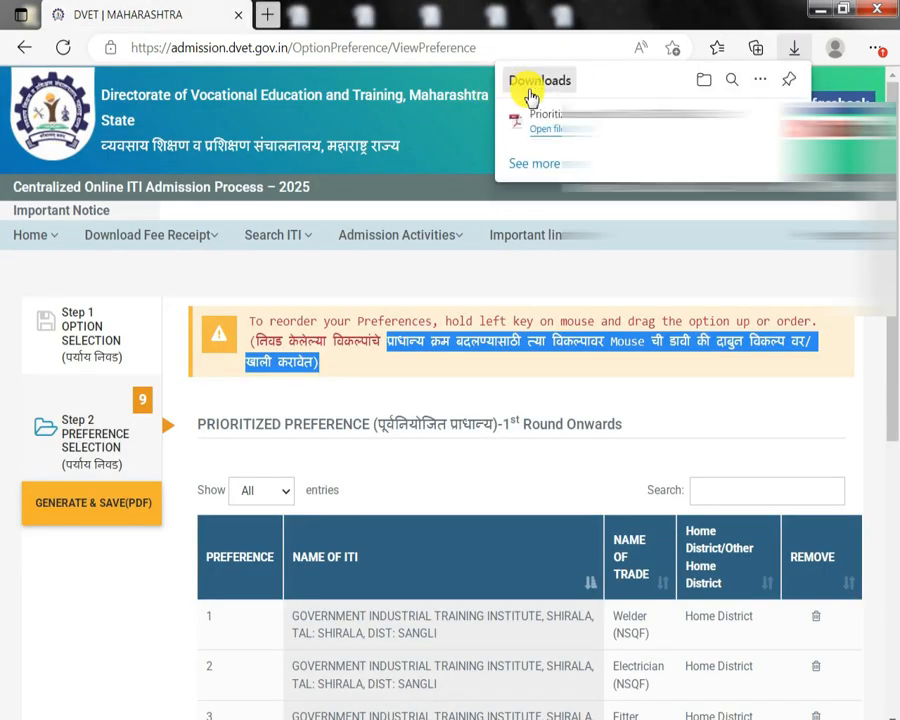
right_click(643, 118)
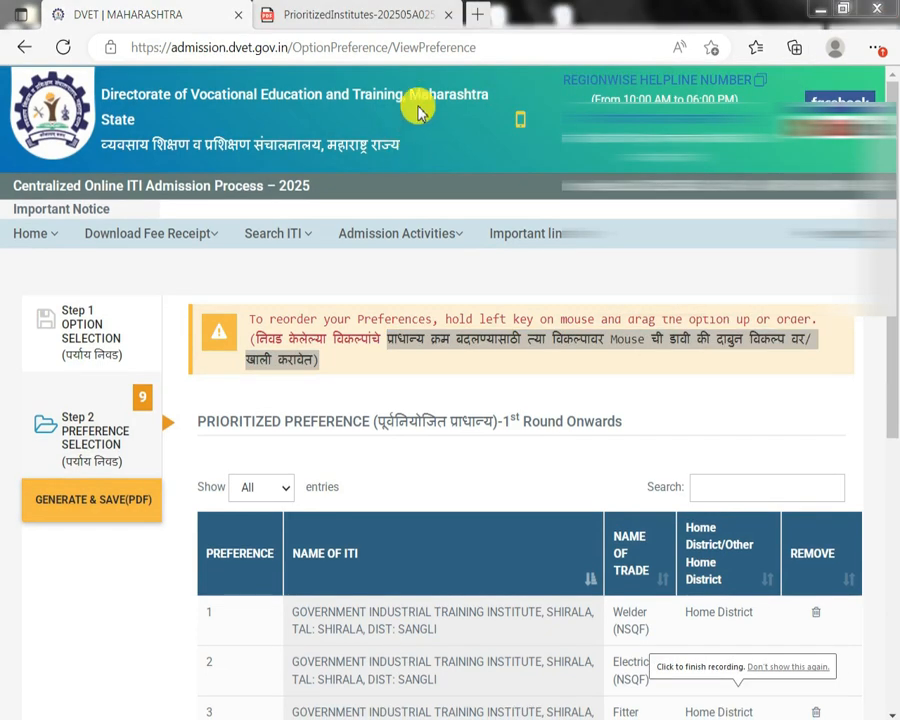
Go to the DVET Admissions home page and examine the application form, fee, confirmation and option form statuses.
left_click(35, 235)
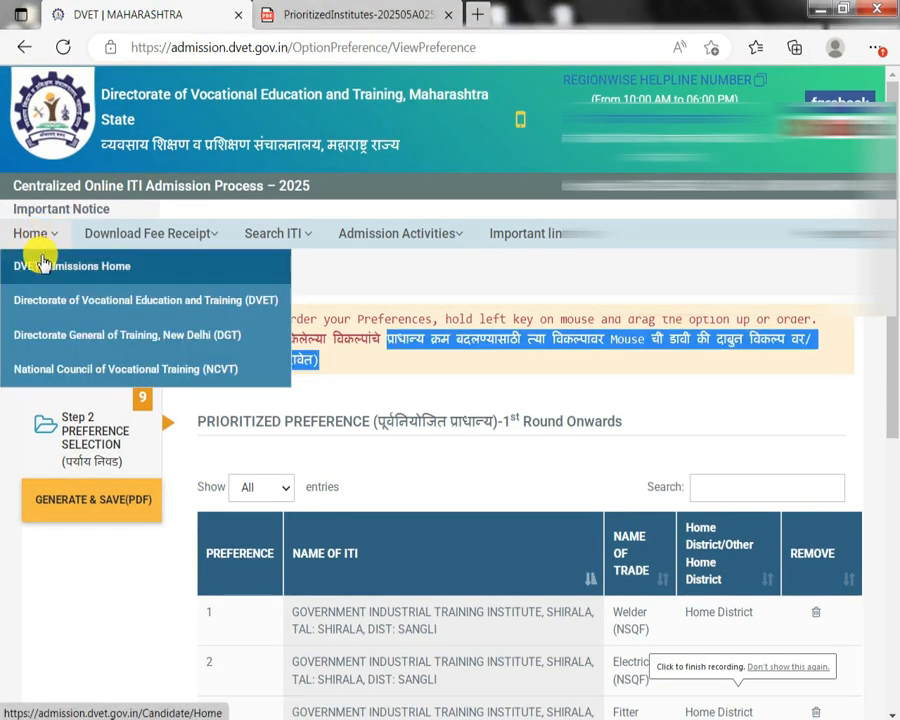
left_click(33, 263)
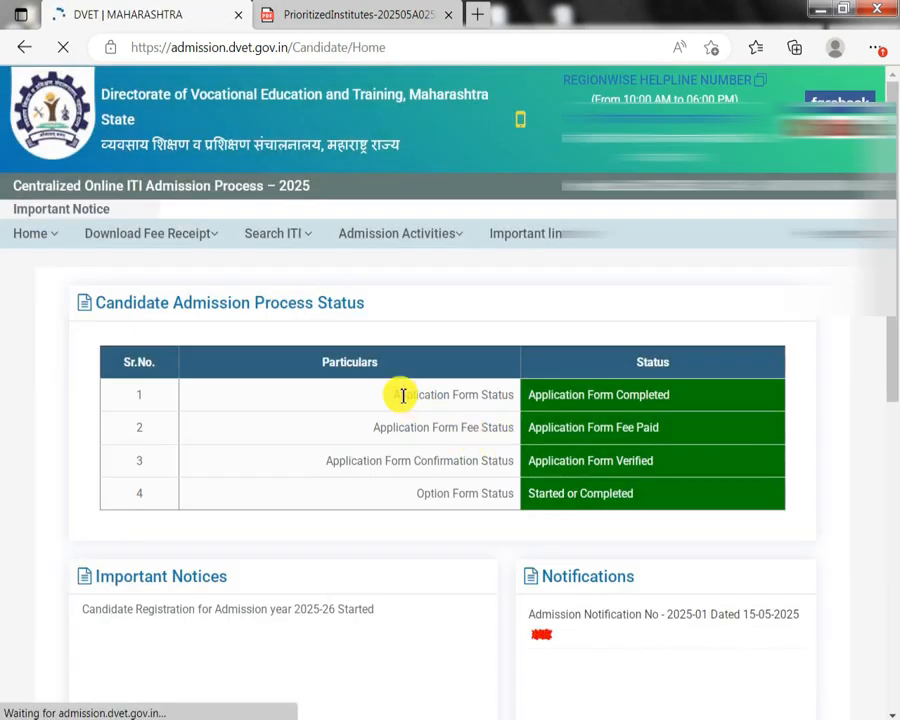
left_click_drag(394, 394, 514, 412)
left_click_drag(404, 427, 440, 430)
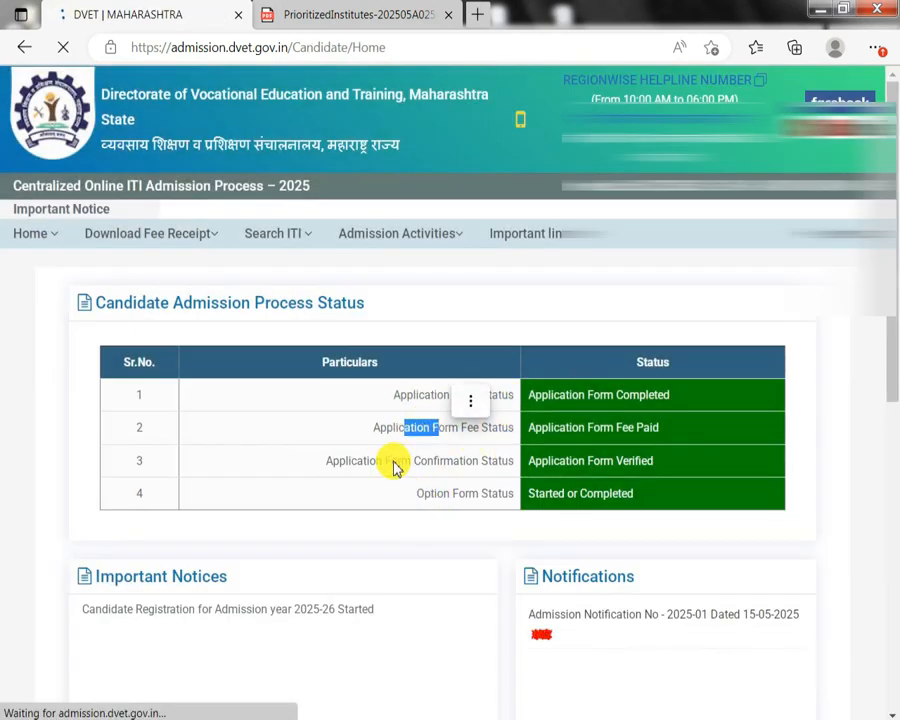
left_click_drag(386, 461, 508, 462)
left_click_drag(458, 493, 577, 463)
left_click(627, 397)
left_click_drag(627, 397, 623, 514)
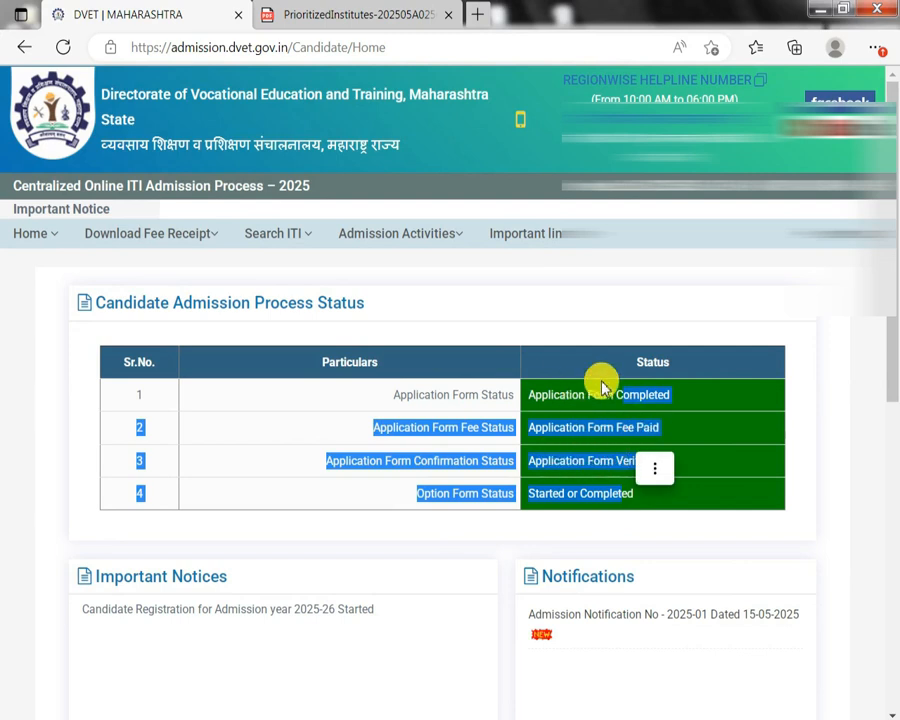
scroll(621, 446, "down", 1)
scroll(621, 446, "up", 1)
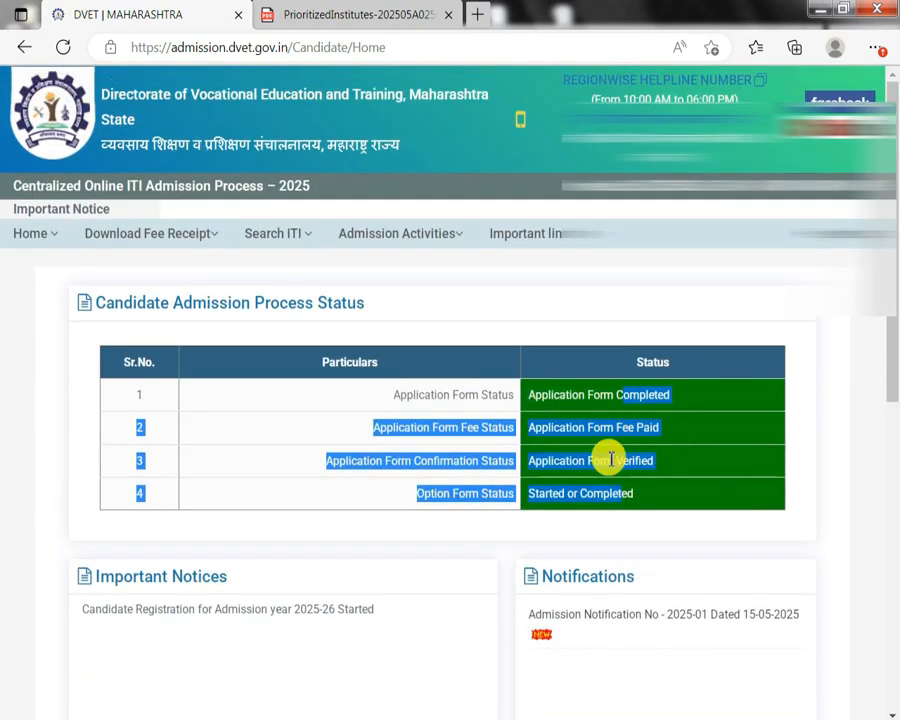
left_click_drag(490, 494, 565, 493)
Try to open the Application, Merit and Admission Status page, read the site's message and dismiss it.
mouse_move(438, 241)
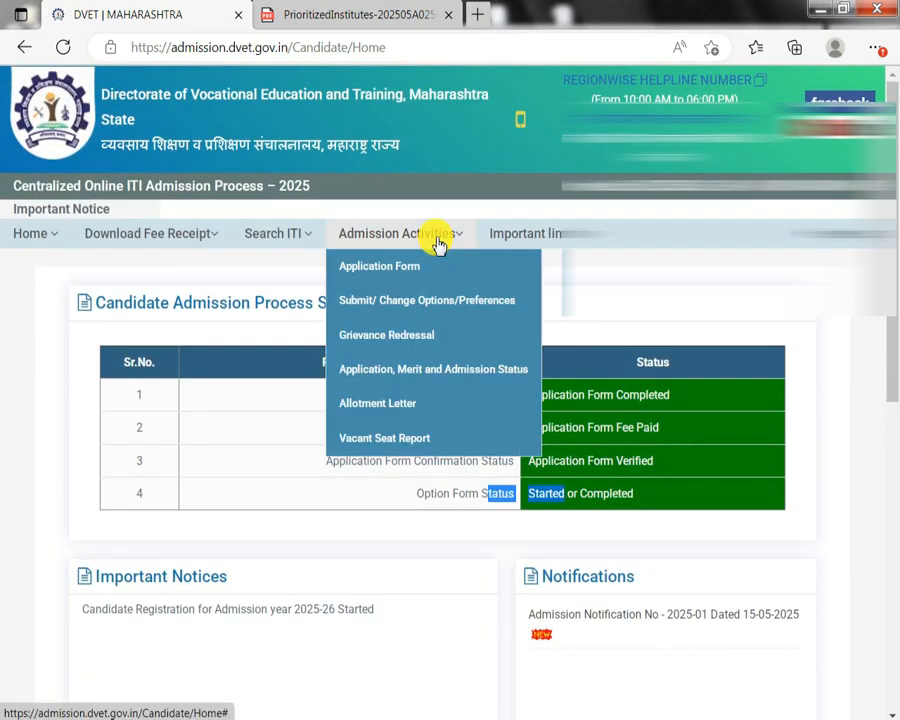
left_click(403, 375)
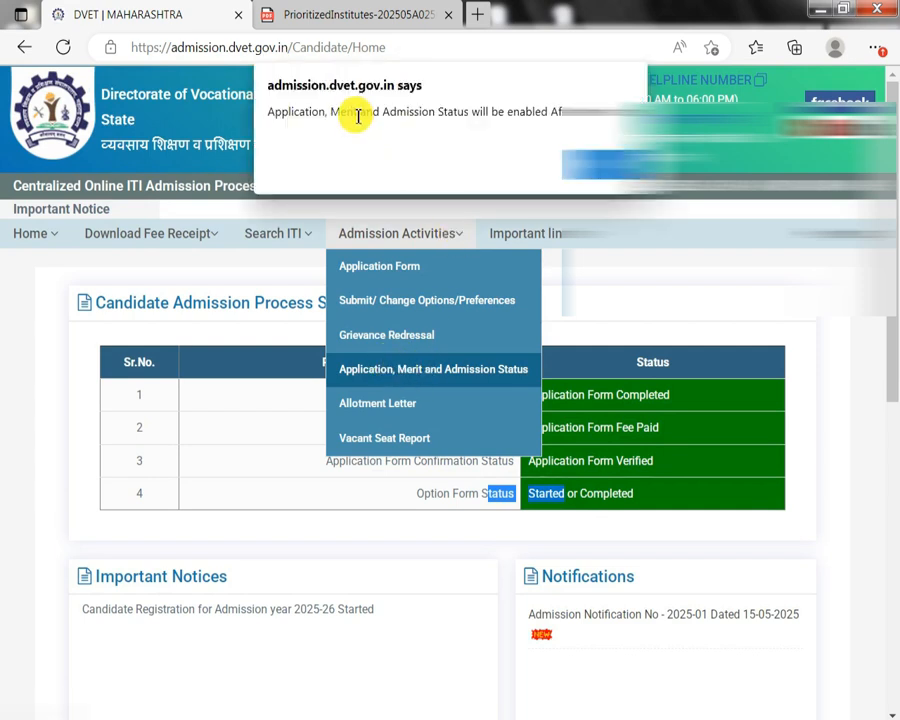
left_click_drag(358, 112, 522, 116)
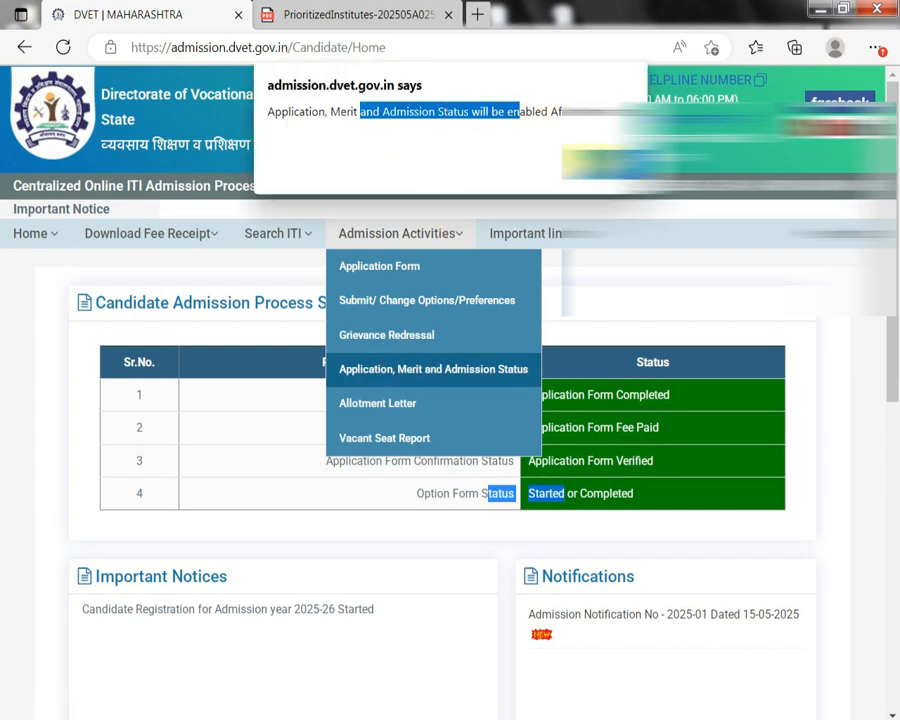
key("Return")
Try to open the Allotment Letter among the admission activities and read the site's message.
left_click(380, 238)
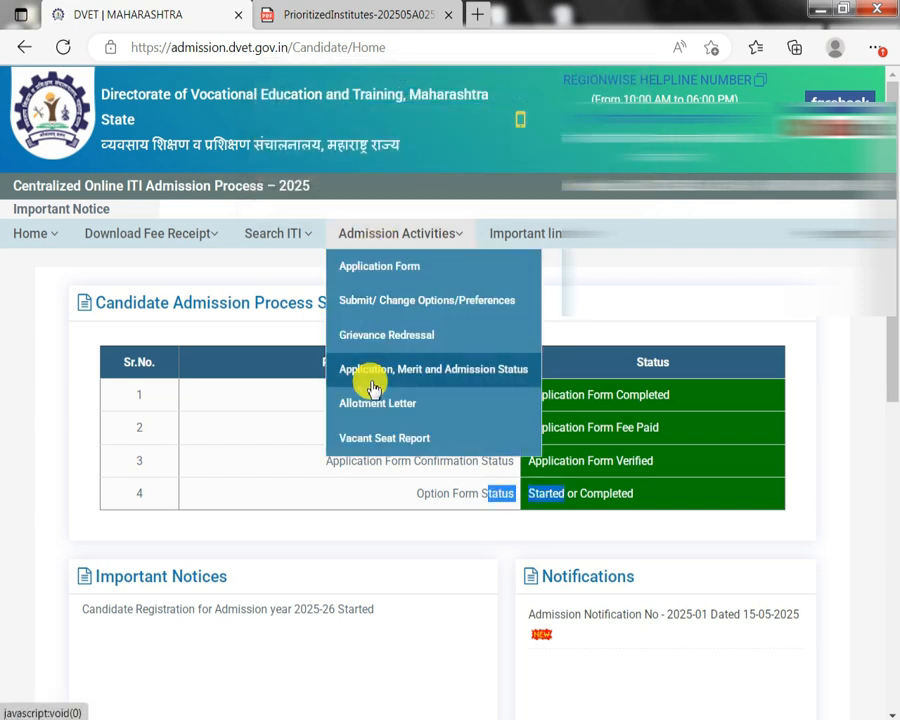
left_click(384, 404)
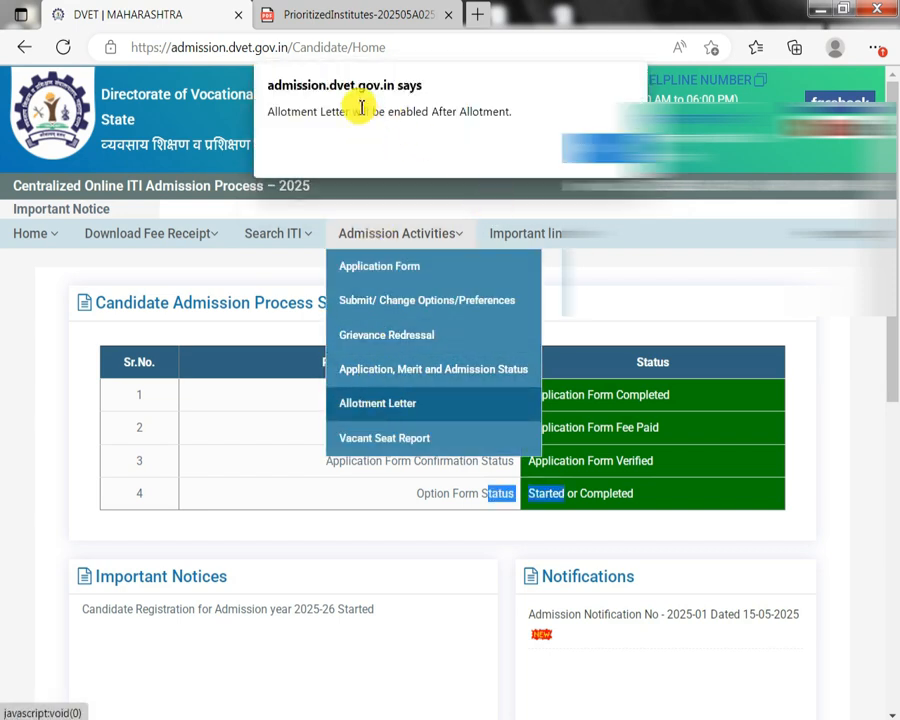
left_click_drag(358, 111, 425, 110)
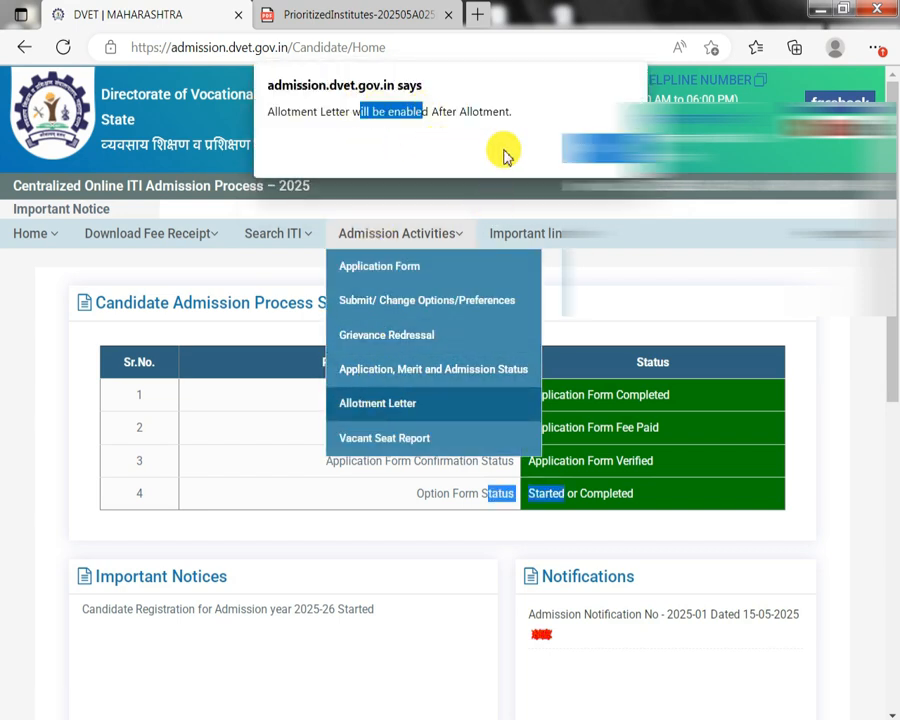